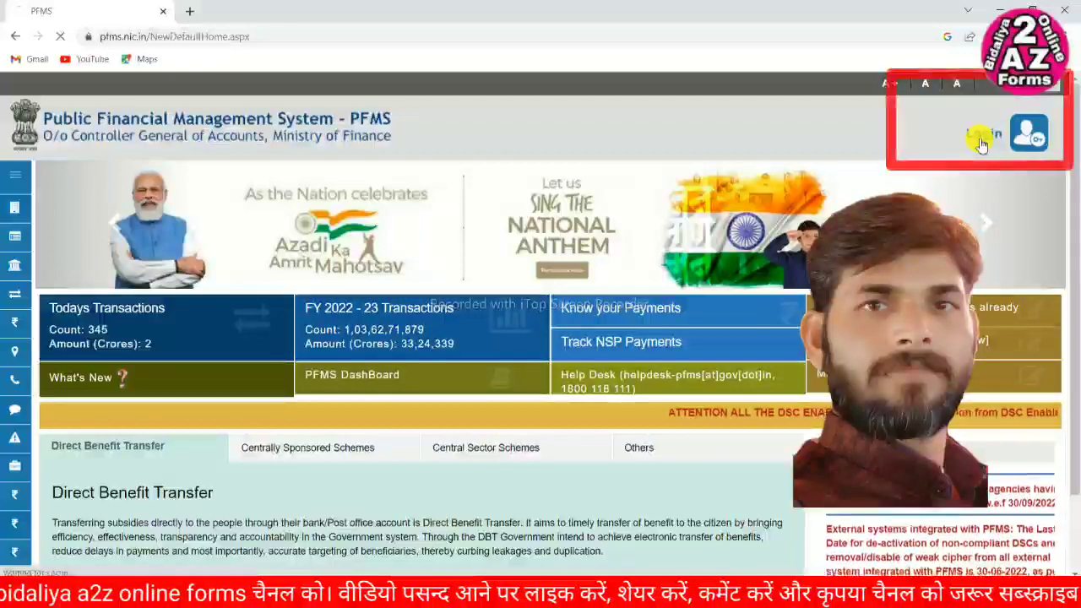
- Go to the PFMS login page from the home page's Login link
{"action": "left_click", "coordinate": [982, 144]}
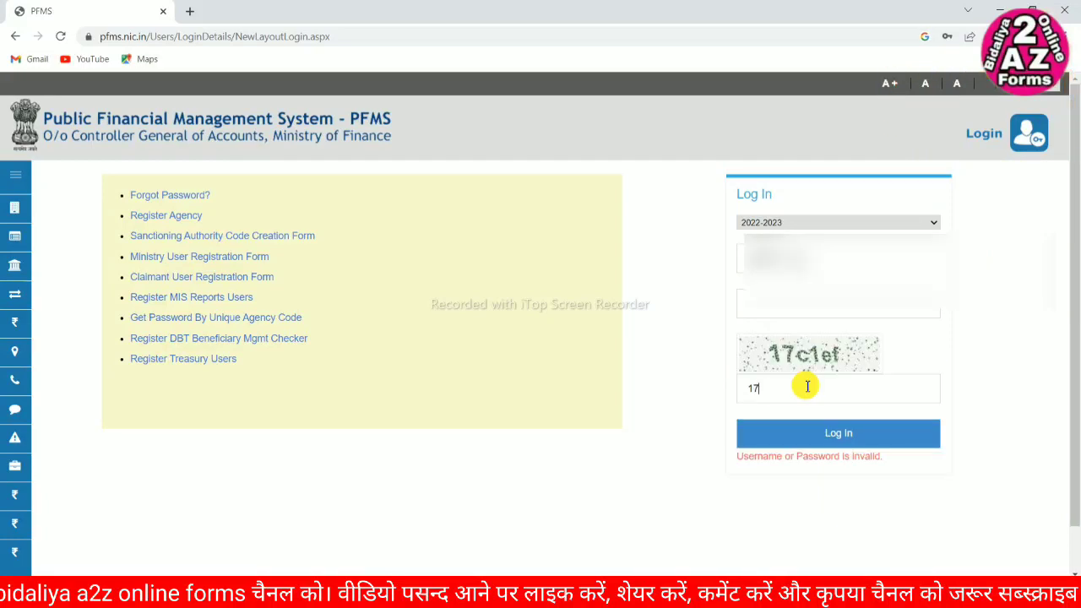
- Enter the captcha code shown in the captcha image on the login form
{"action": "type", "text": "c1ef"}
- Log in and reveal the Masters > Vendors options, including Add New
{"action": "left_click", "coordinate": [760, 436]}
{"action": "scroll", "coordinate": [126, 482], "scroll_direction": "down", "scroll_amount": 2}
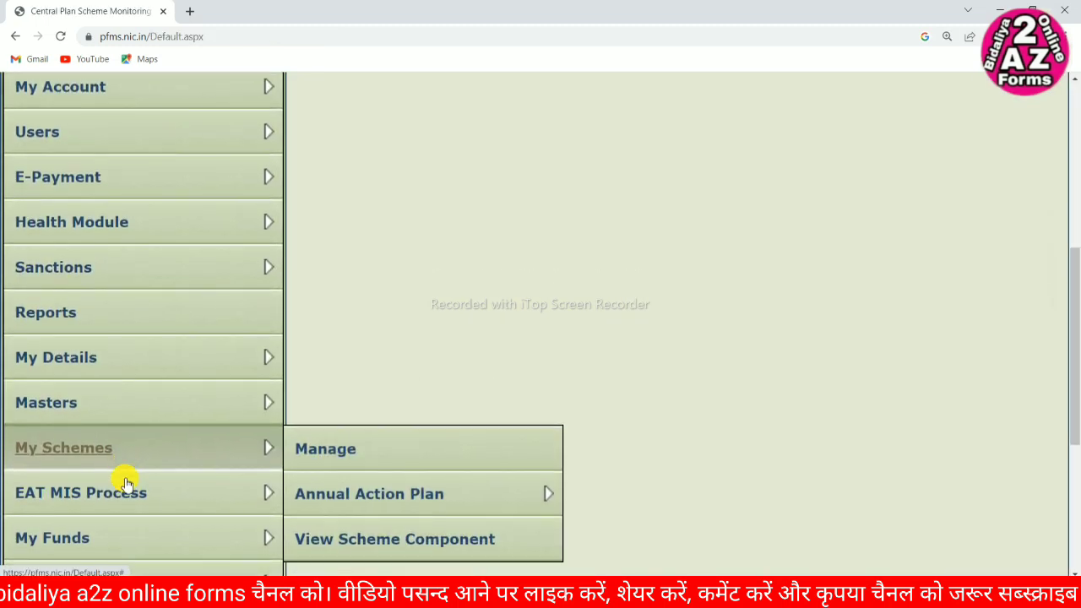
{"action": "scroll", "coordinate": [123, 482], "scroll_direction": "down", "scroll_amount": 3}
{"action": "scroll", "coordinate": [145, 340], "scroll_direction": "up", "scroll_amount": 1}
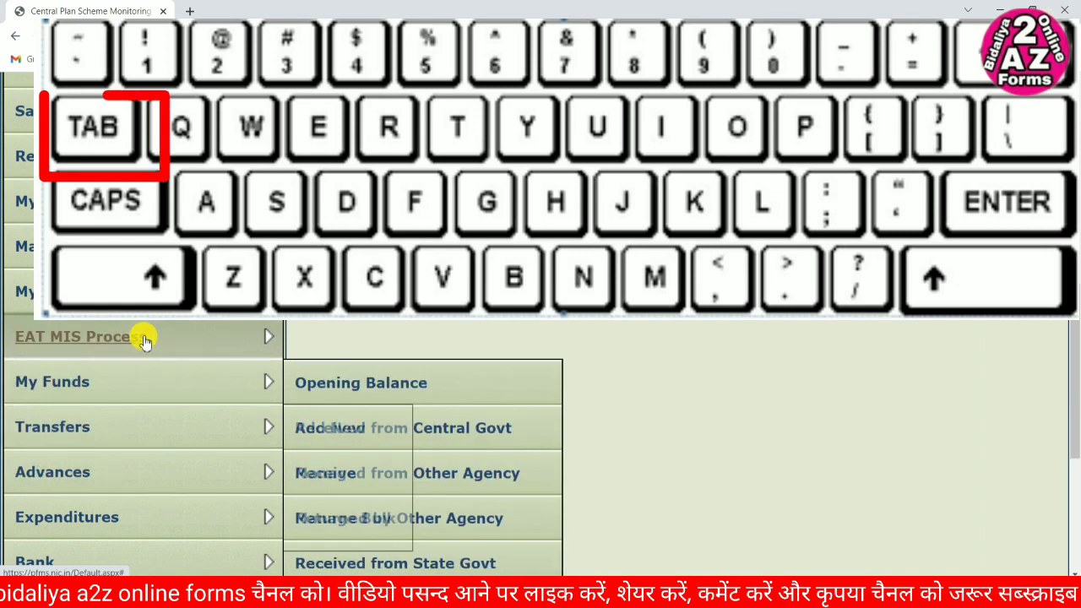
{"action": "mouse_move", "coordinate": [143, 247]}
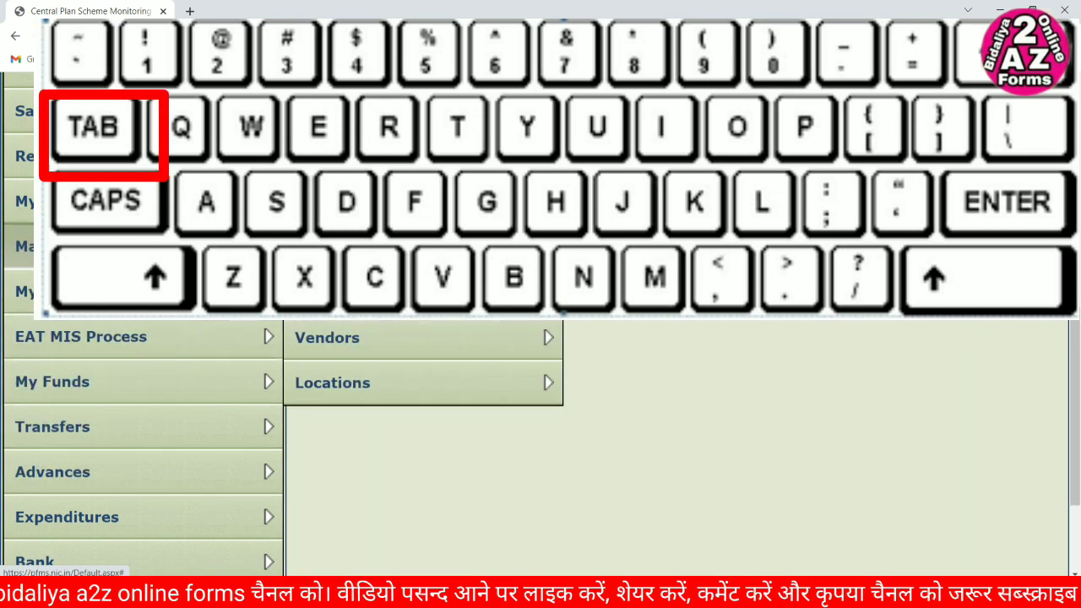
{"action": "mouse_move", "coordinate": [397, 338]}
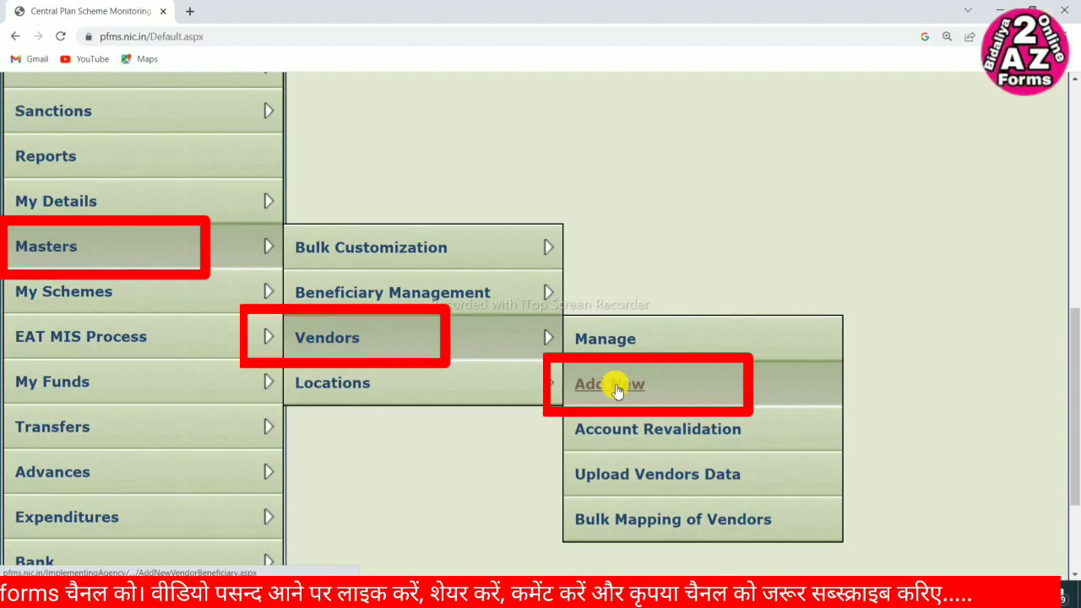
- Start a new vendor via Masters > Vendors > Add New and bring up the Type choices
{"action": "left_click", "coordinate": [617, 386]}
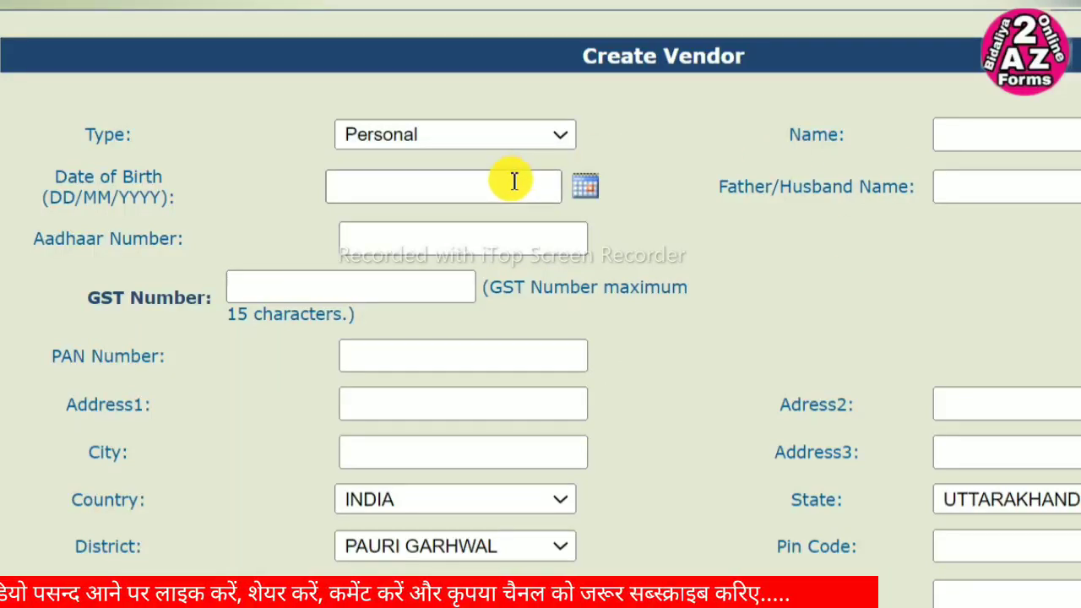
{"action": "left_click", "coordinate": [552, 144]}
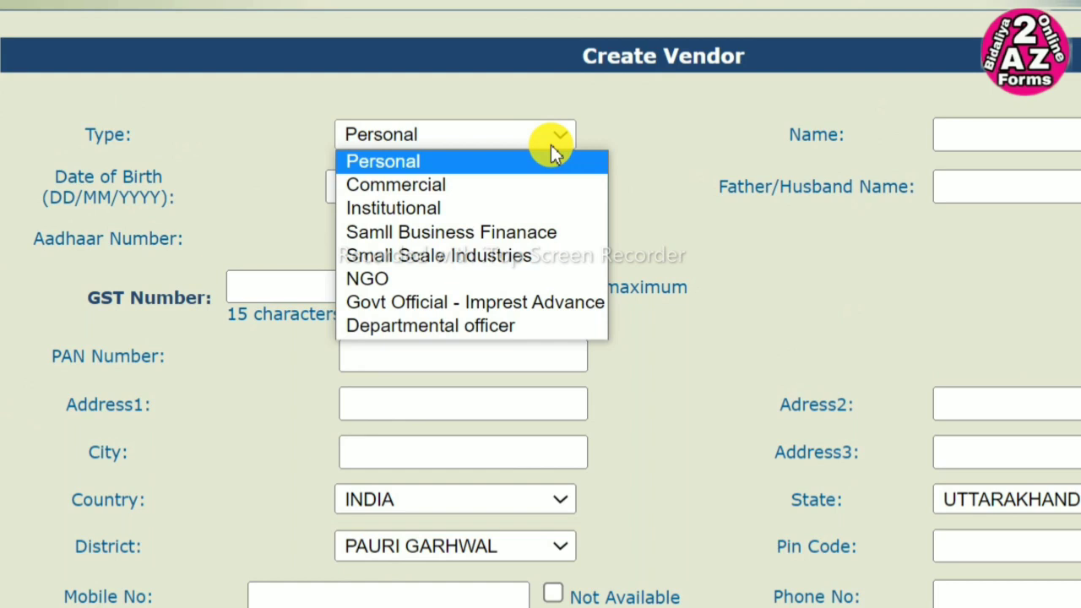
- Set the vendor Type to Commercial
{"action": "left_click", "coordinate": [395, 184]}
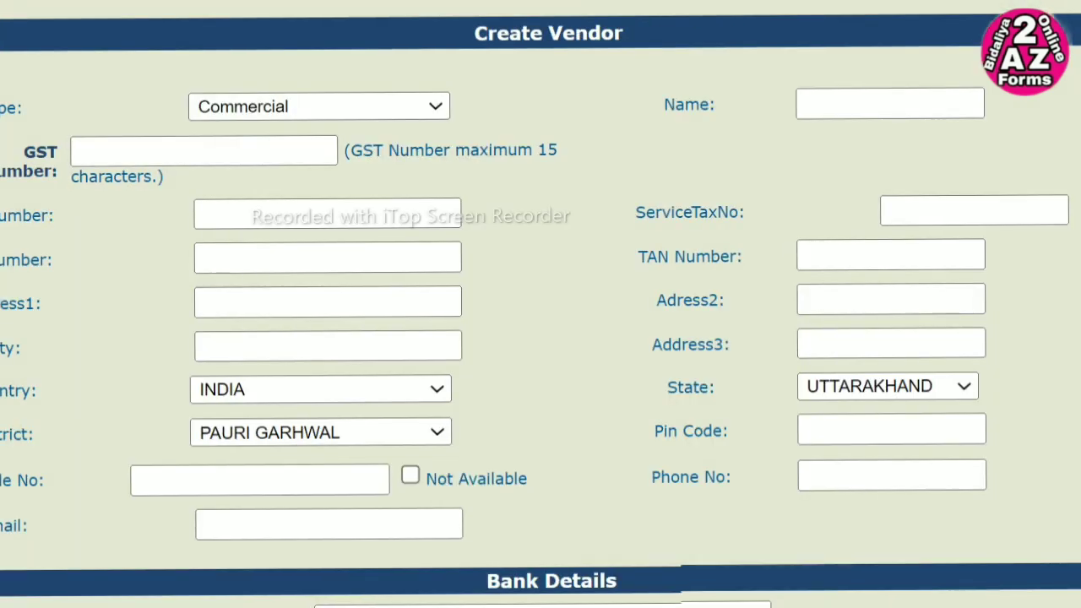
{"action": "scroll", "coordinate": [541, 304], "scroll_direction": "down", "scroll_amount": 5}
{"action": "scroll", "coordinate": [729, 489], "scroll_direction": "down", "scroll_amount": 3}
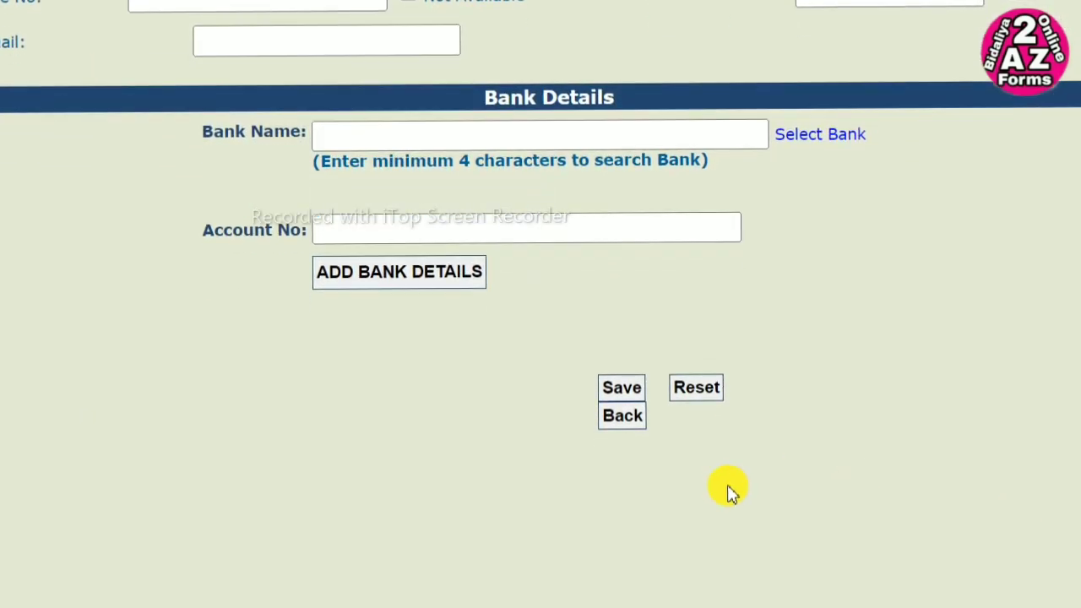
- Save the empty form to flag Name, Address1, City and Mobile No as required
{"action": "left_click", "coordinate": [625, 389]}
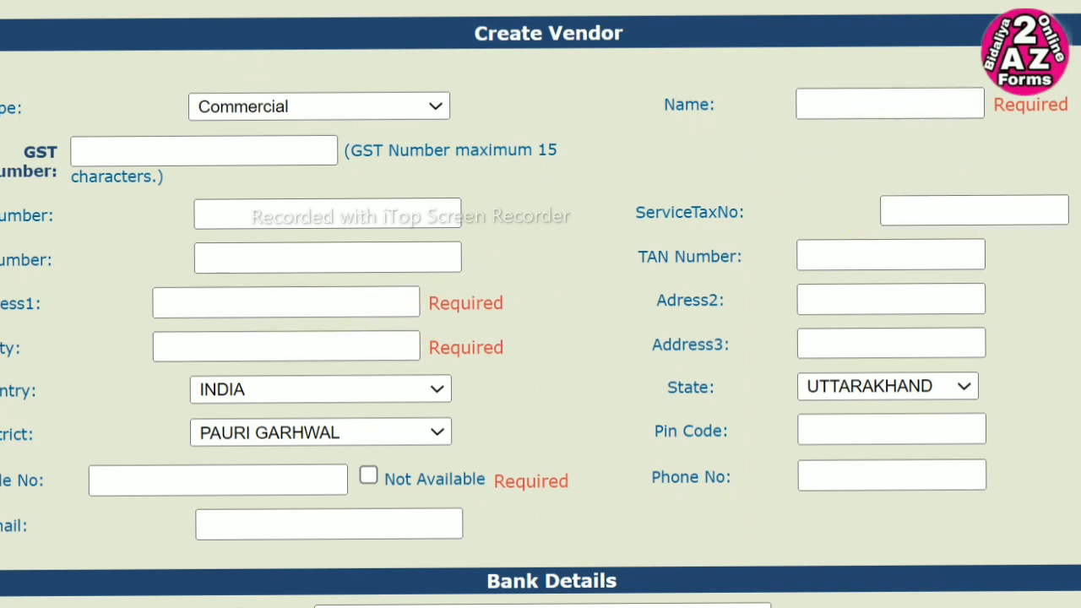
{"action": "scroll", "coordinate": [540, 337], "scroll_direction": "down", "scroll_amount": 3}
{"action": "scroll", "coordinate": [540, 337], "scroll_direction": "down", "scroll_amount": 4}
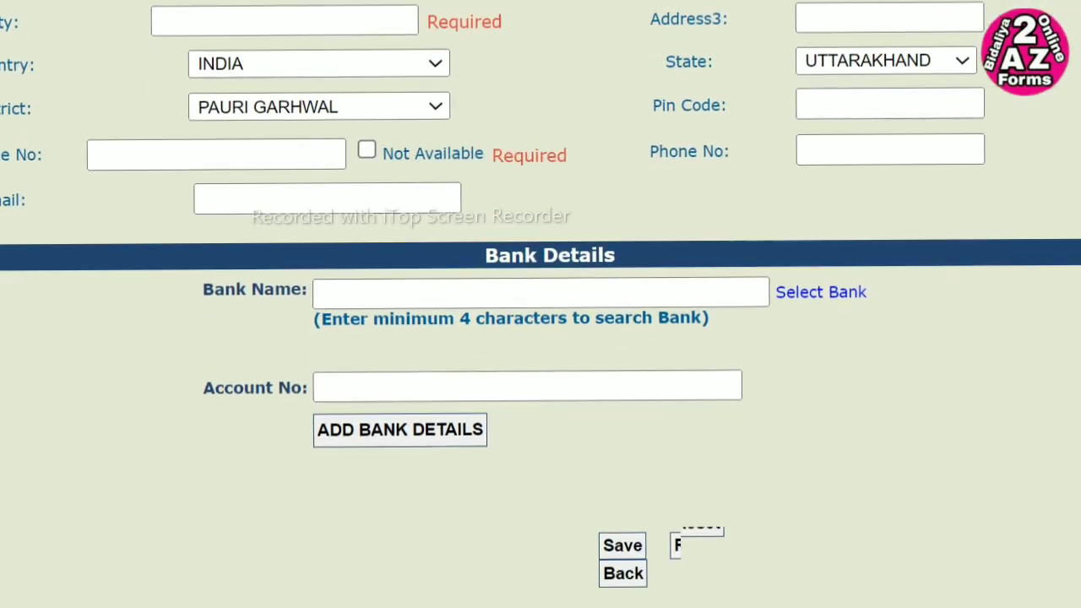
{"action": "scroll", "coordinate": [540, 338], "scroll_direction": "up", "scroll_amount": 3}
{"action": "scroll", "coordinate": [541, 337], "scroll_direction": "up", "scroll_amount": 3}
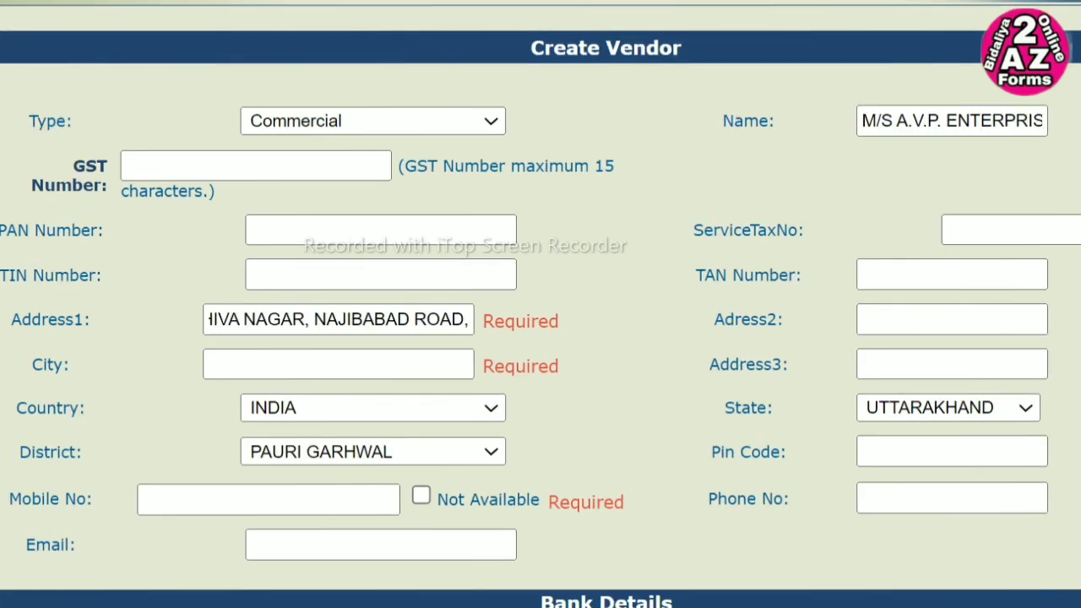
- Remove the trailing comma from the address and enter KOTDWARA as the city
{"action": "key", "text": "BackSpace"}
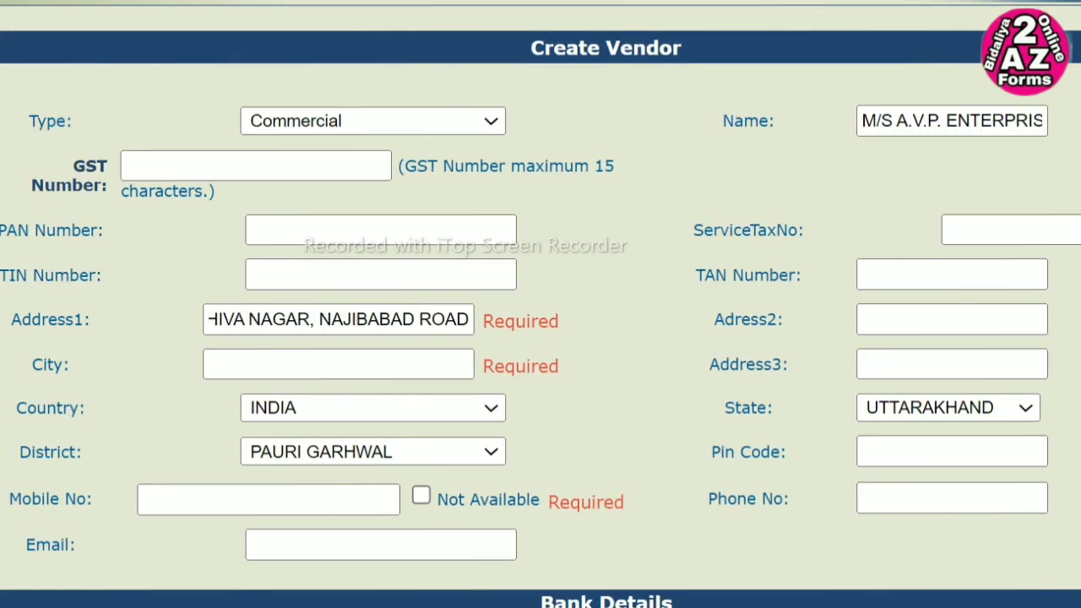
{"action": "left_click", "coordinate": [326, 369]}
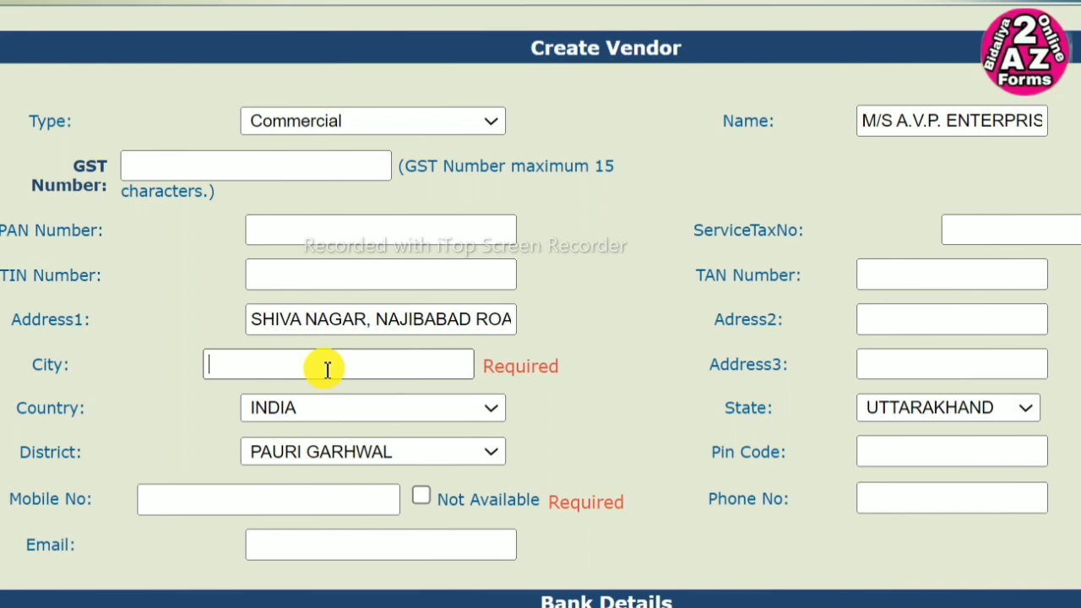
{"action": "type", "text": "KOTDWAR"}
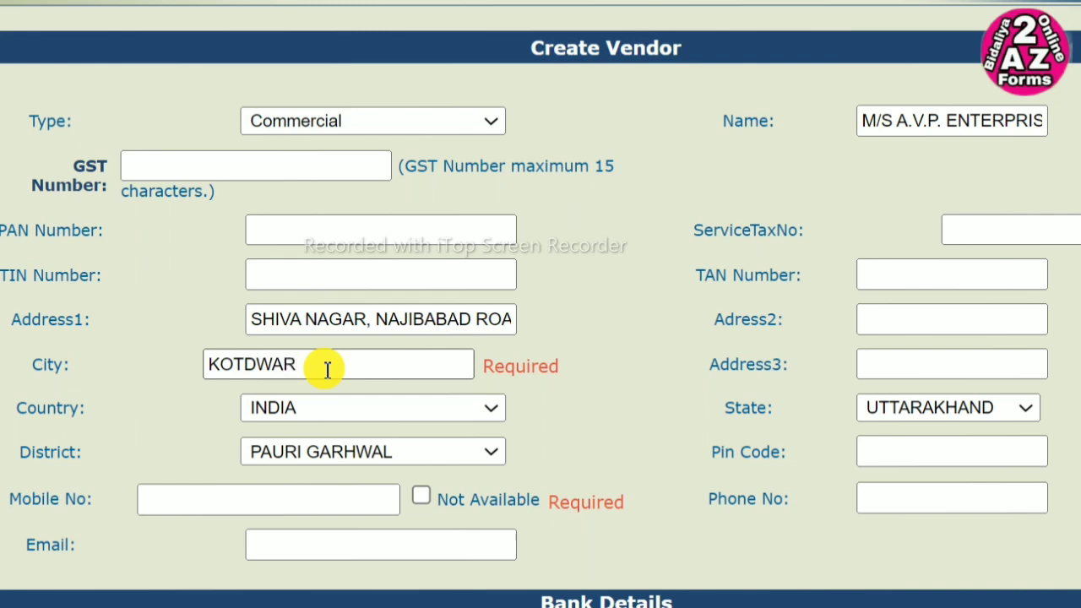
{"action": "type", "text": "A"}
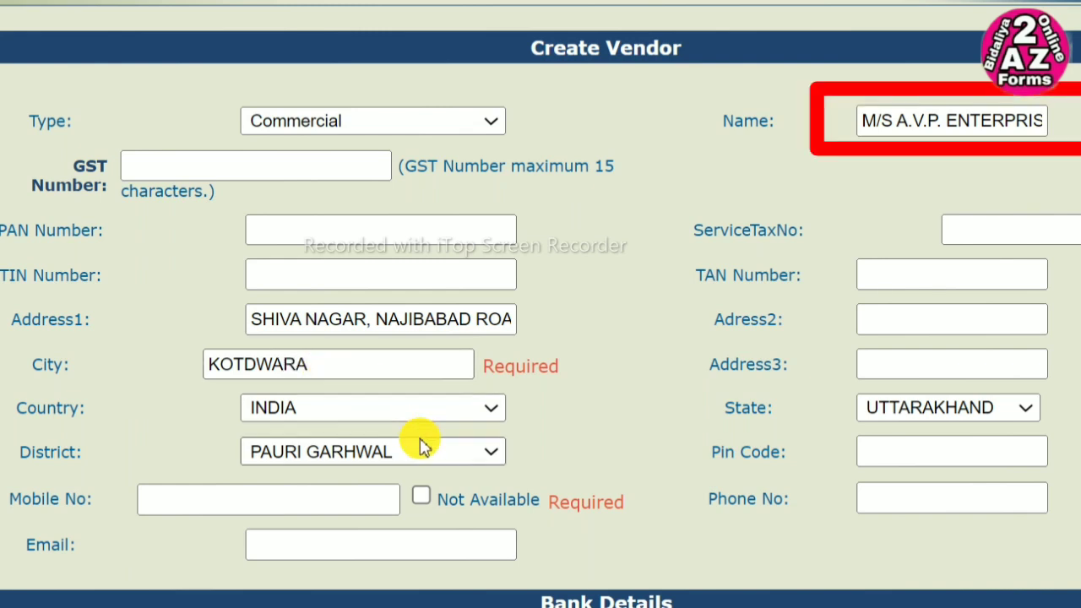
{"action": "left_click", "coordinate": [566, 439]}
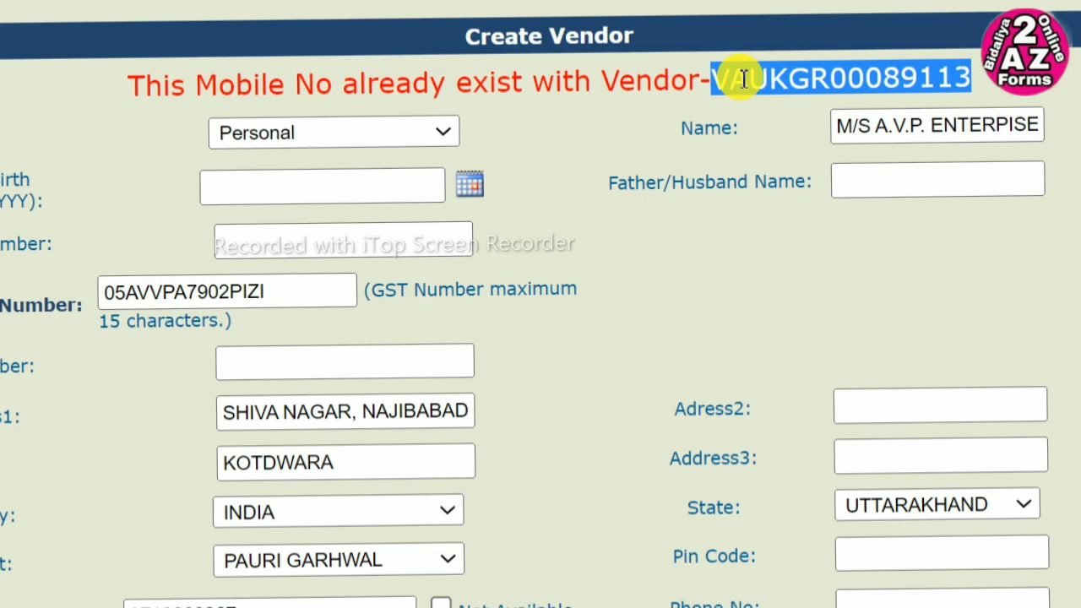
- Copy the existing vendor's code from the duplicate-mobile error message
{"action": "right_click", "coordinate": [785, 67]}
{"action": "left_click", "coordinate": [848, 84]}
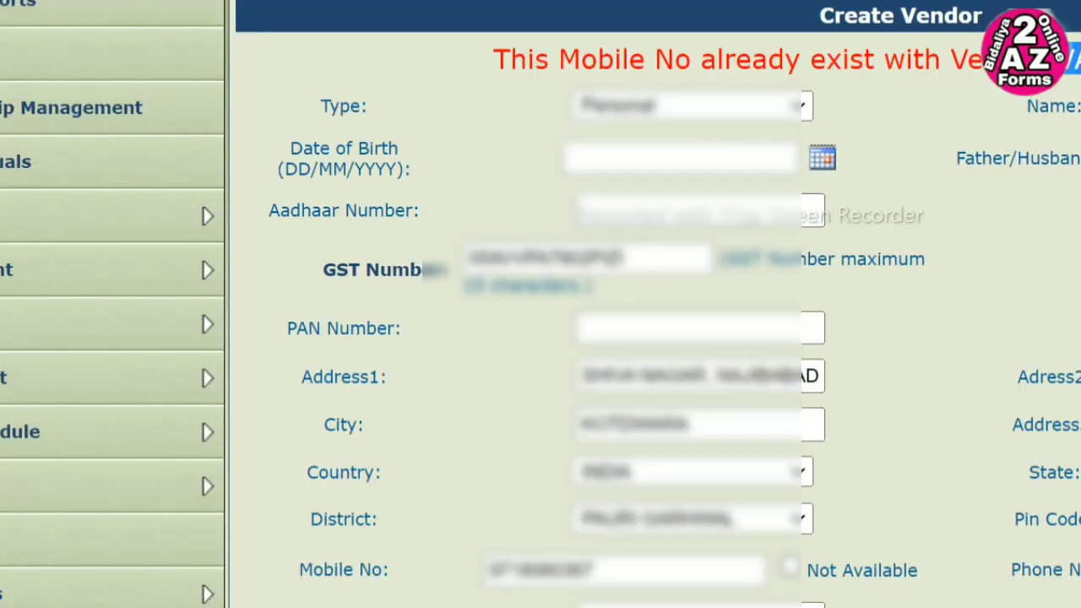
- Open the Manage Vendor search page from Masters > Vendors > Manage
{"action": "scroll", "coordinate": [1017, 297], "scroll_direction": "down", "scroll_amount": 5}
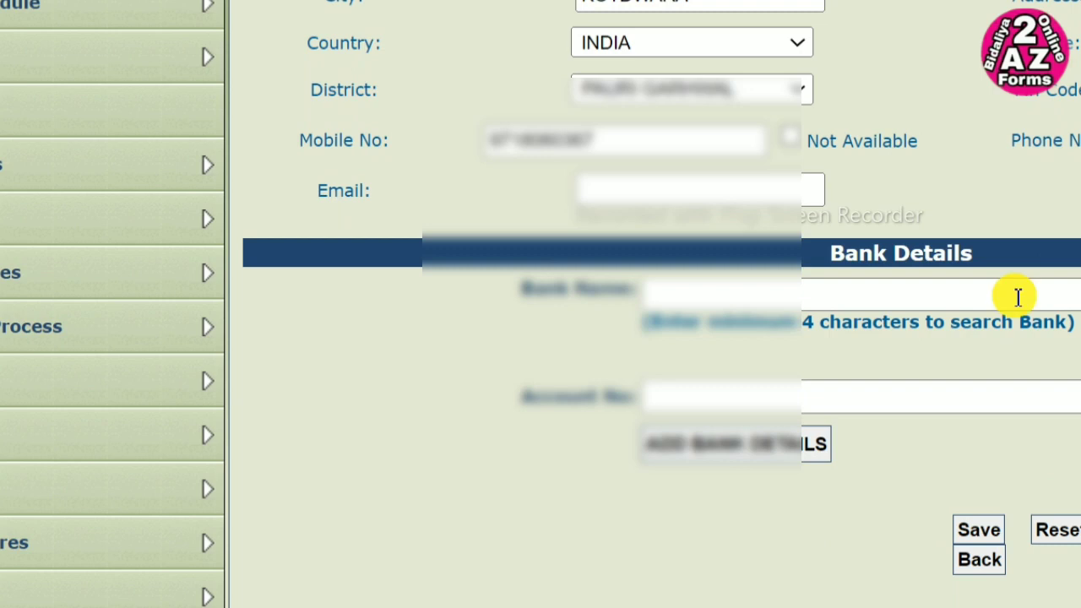
{"action": "mouse_move", "coordinate": [8, 222]}
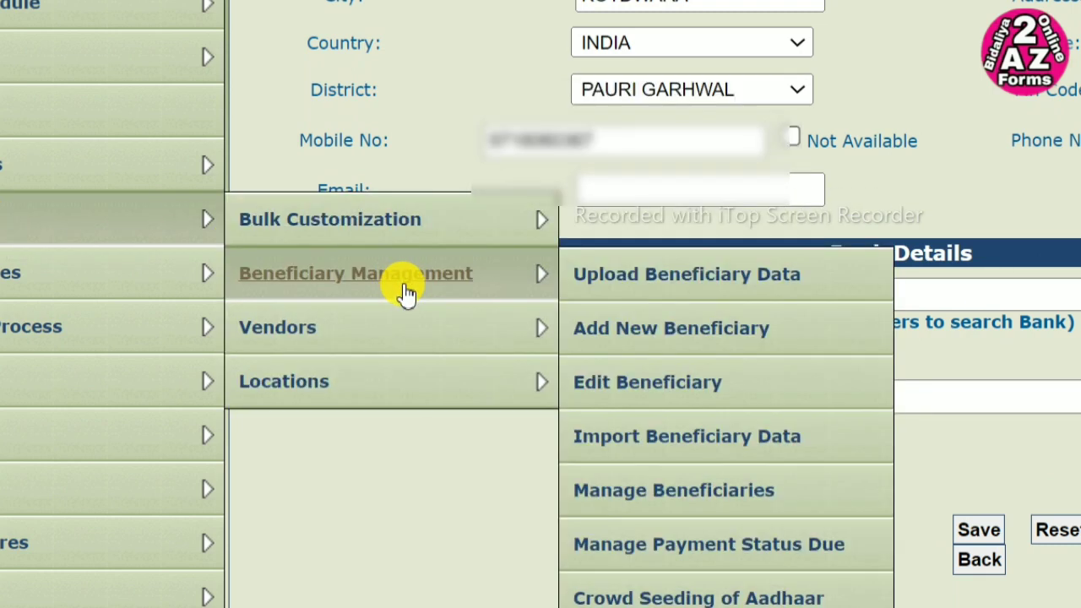
{"action": "mouse_move", "coordinate": [422, 333]}
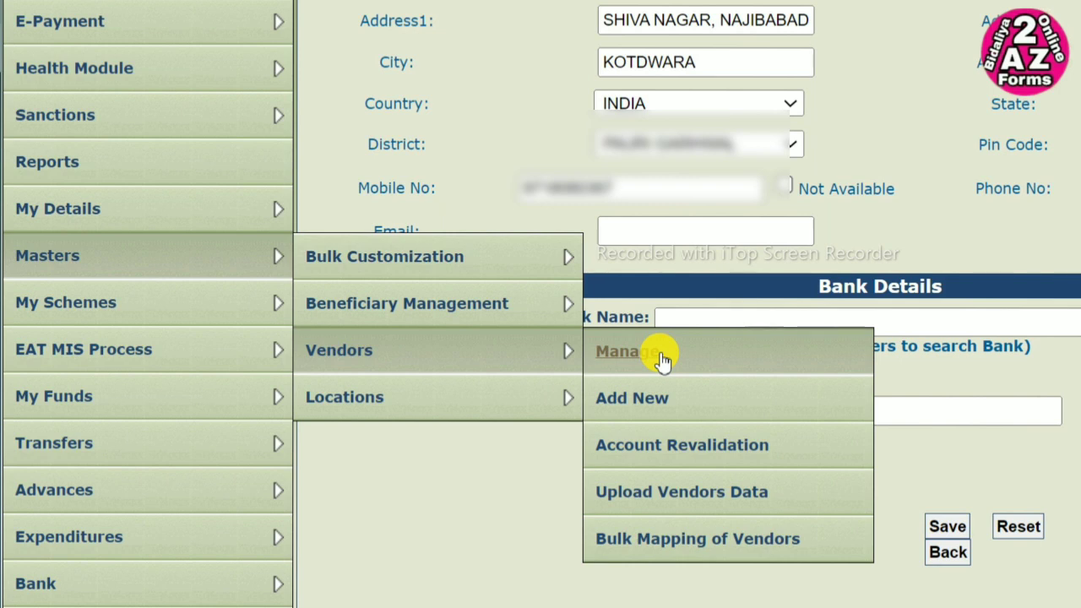
{"action": "left_click", "coordinate": [661, 359]}
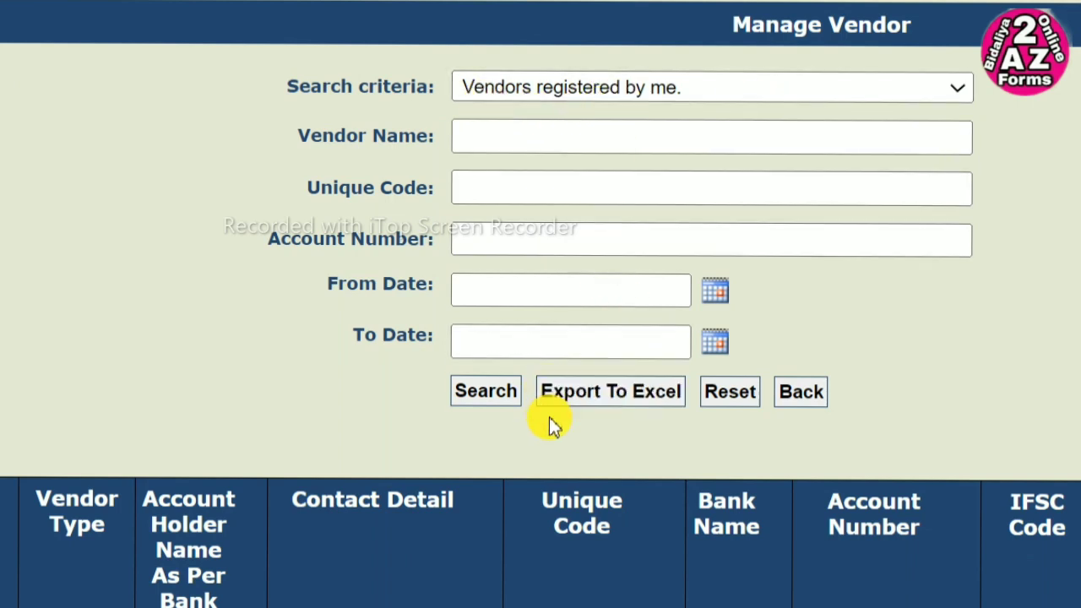
- Search 'Vendors registered by me.' and review the two vendors' bank and account details
{"action": "left_click", "coordinate": [474, 404]}
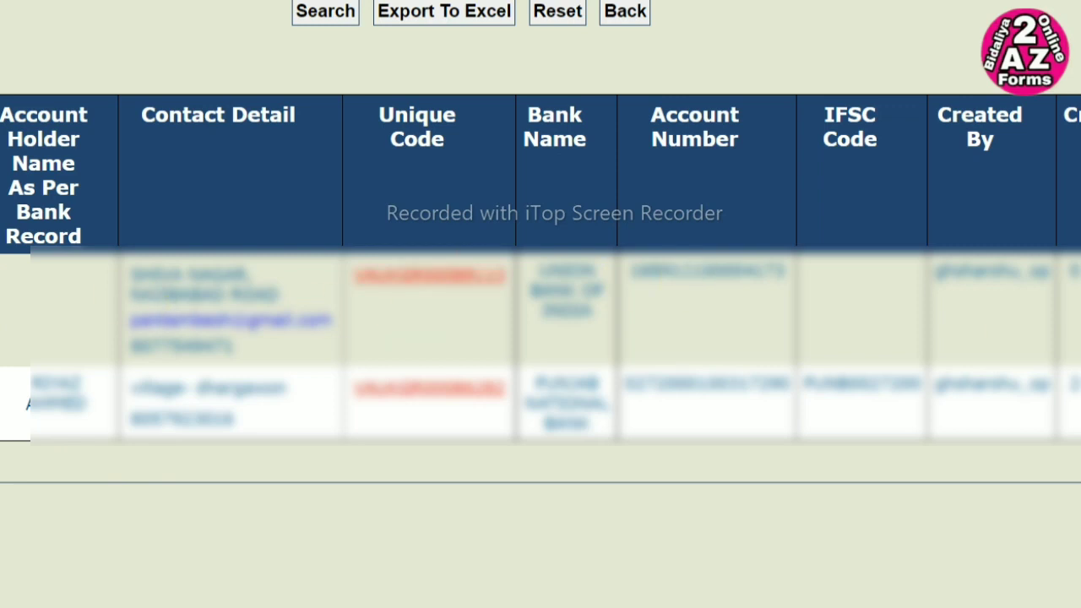
{"action": "scroll", "coordinate": [540, 270], "scroll_direction": "right", "scroll_amount": 1}
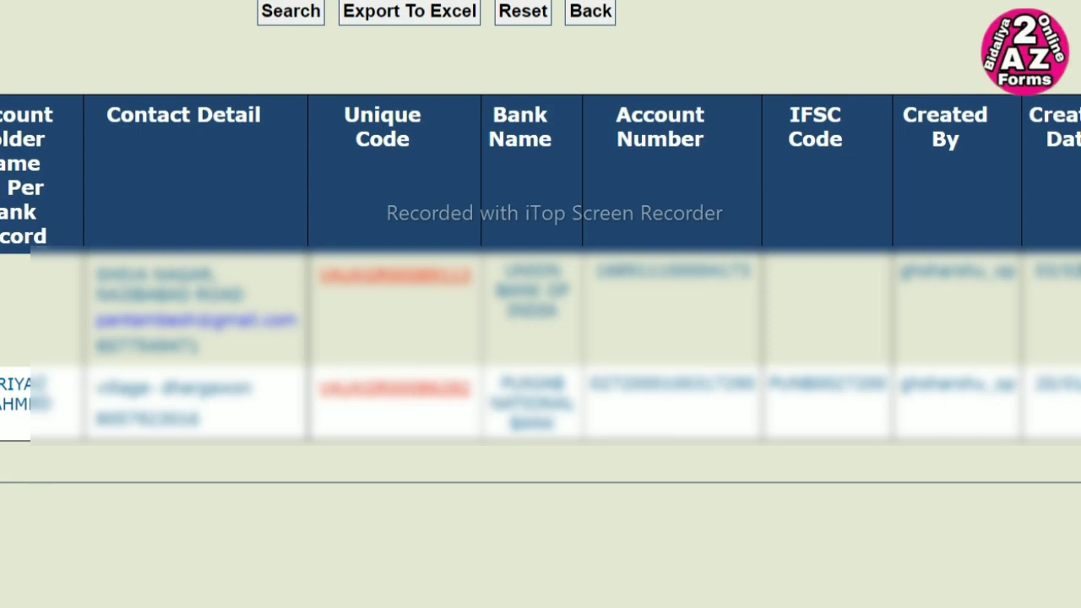
{"action": "scroll", "coordinate": [541, 270], "scroll_direction": "right", "scroll_amount": 4}
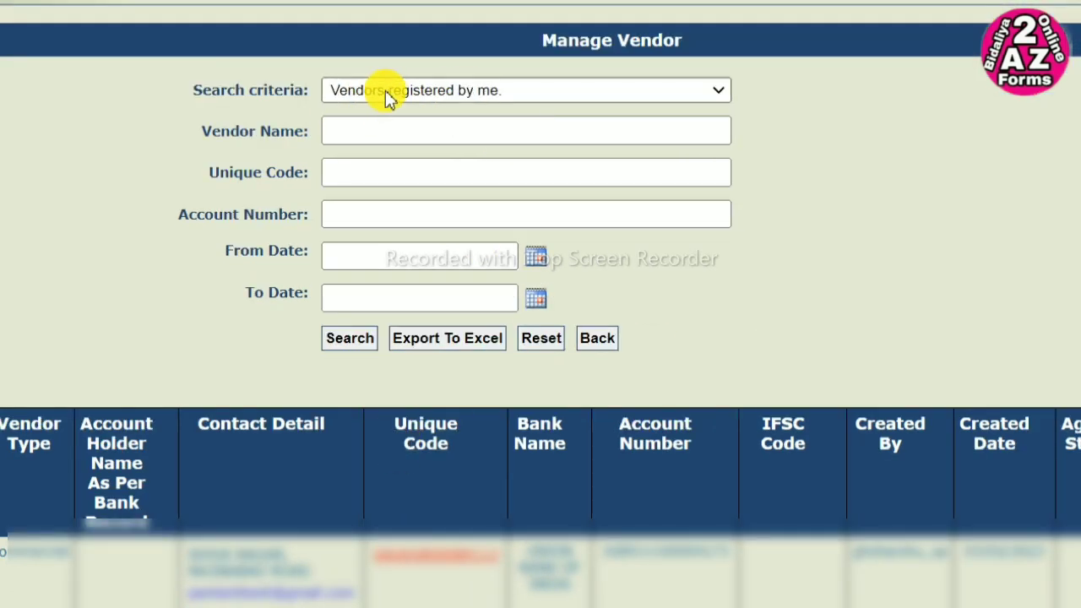
- Export the listed vendors to Excel
{"action": "left_click", "coordinate": [447, 338]}
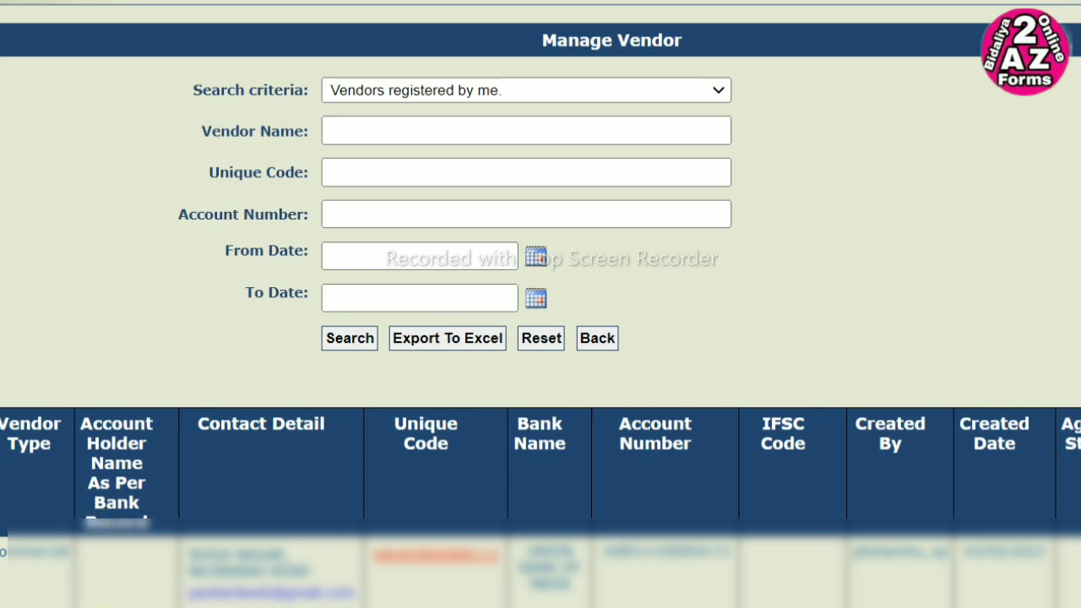
{"action": "scroll", "coordinate": [541, 303], "scroll_direction": "down", "scroll_amount": 2}
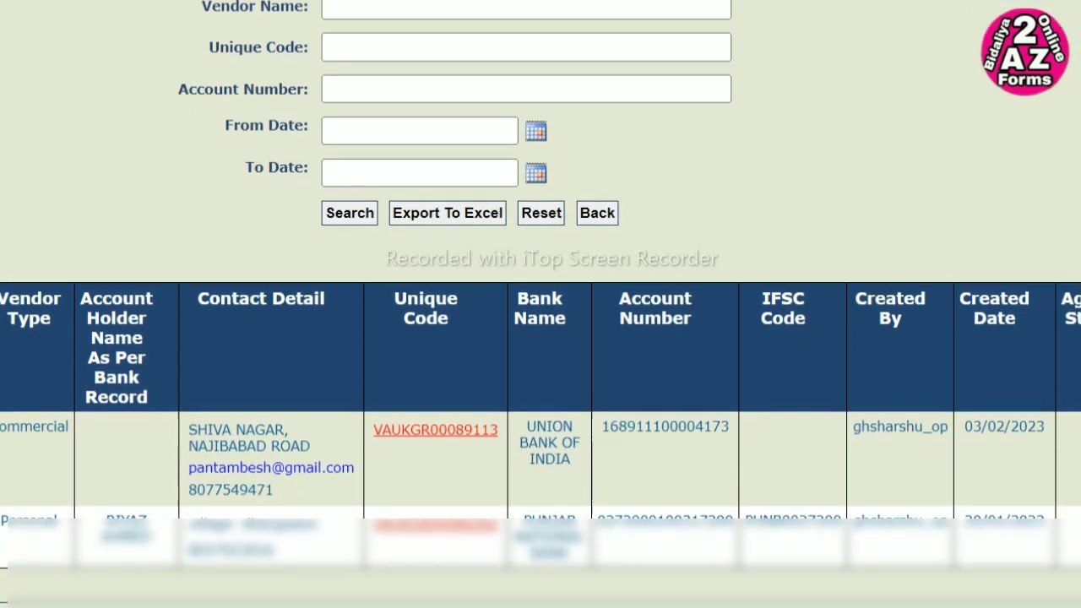
{"action": "scroll", "coordinate": [540, 304], "scroll_direction": "up", "scroll_amount": 2}
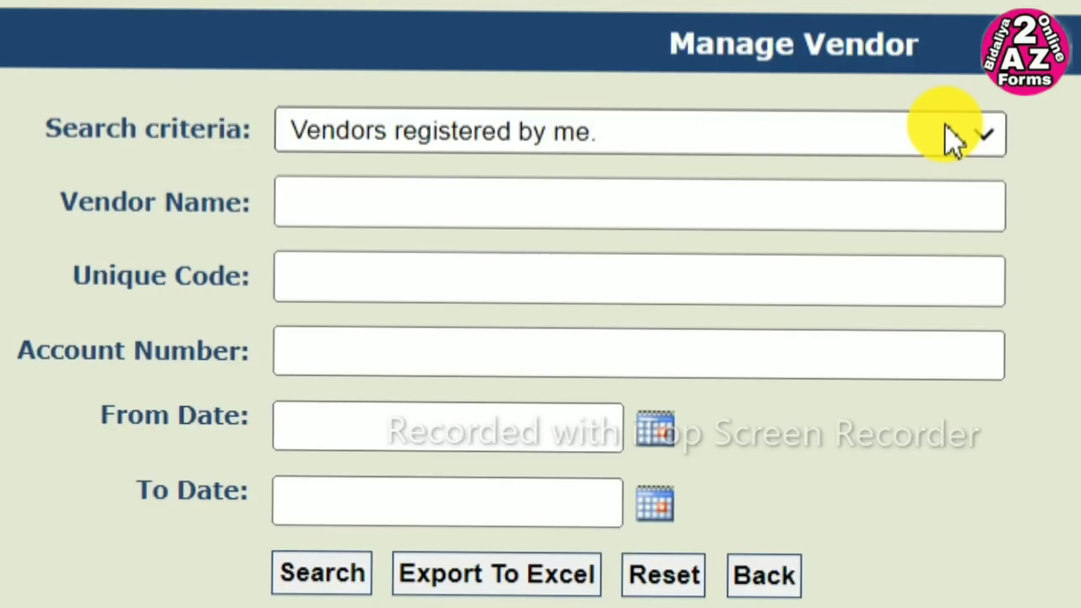
- Search vendors using the 'Vendors not mapped with me.' criterion and review the results
{"action": "left_click", "coordinate": [702, 93]}
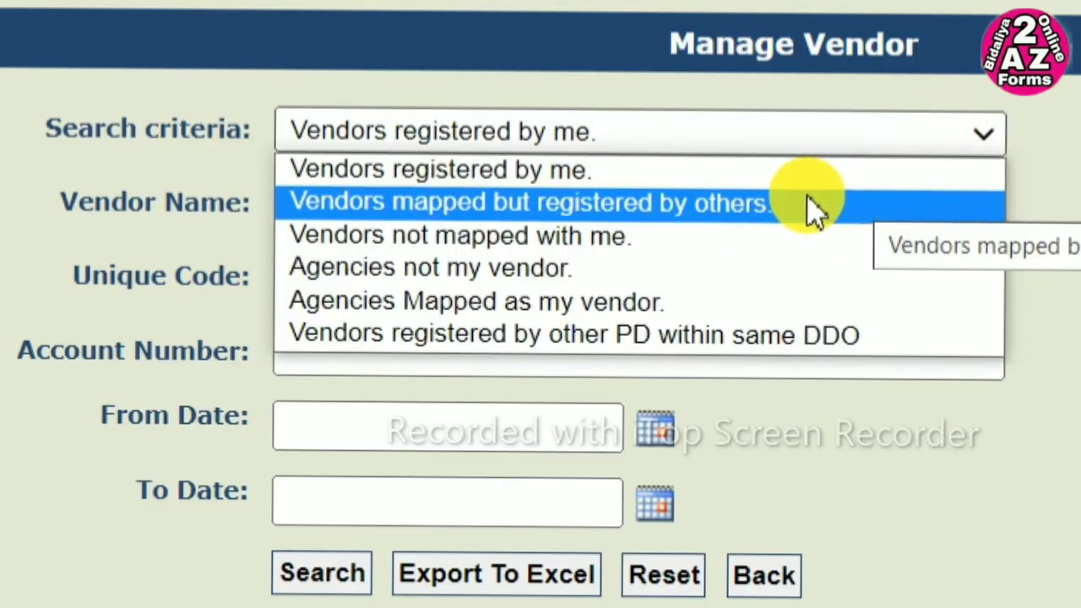
{"action": "left_click", "coordinate": [680, 223]}
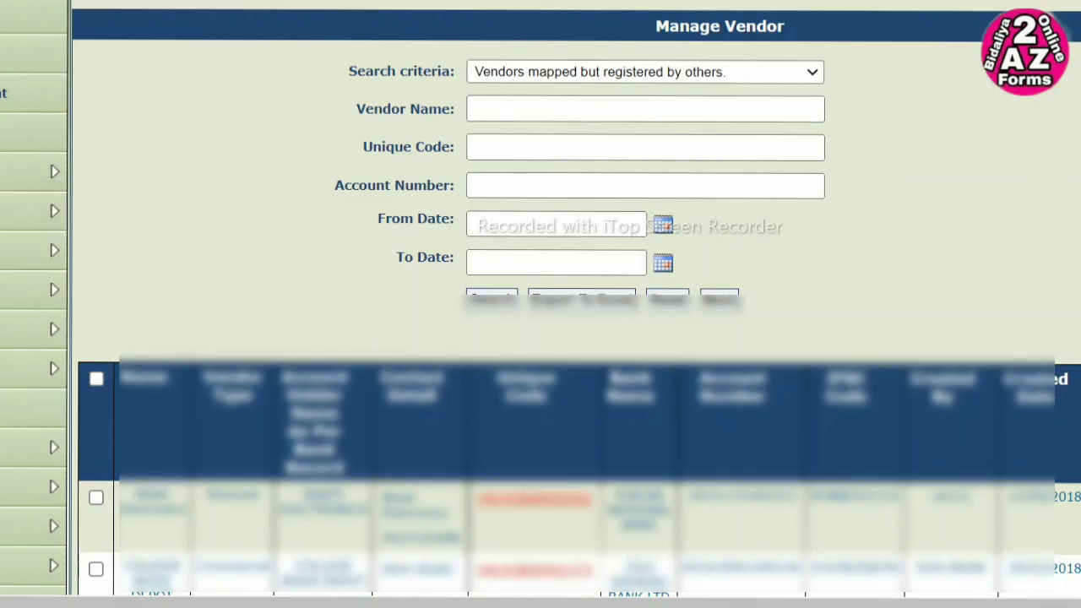
{"action": "scroll", "coordinate": [575, 337], "scroll_direction": "down", "scroll_amount": 2}
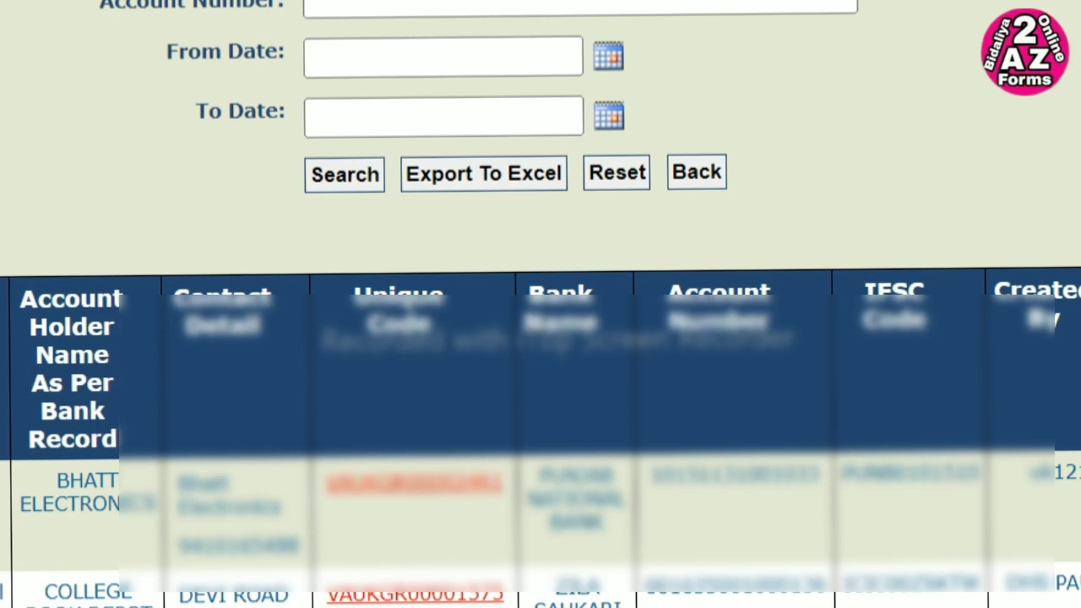
{"action": "scroll", "coordinate": [540, 304], "scroll_direction": "up", "scroll_amount": 2}
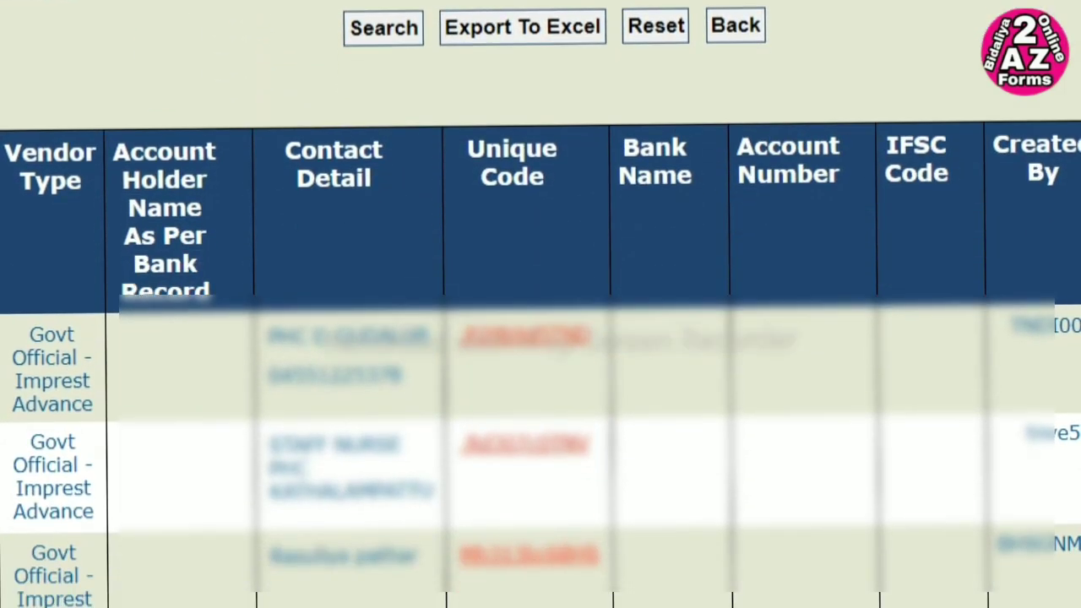
- Go to page 10 of the vendor search results
{"action": "scroll", "coordinate": [541, 337], "scroll_direction": "down", "scroll_amount": 3}
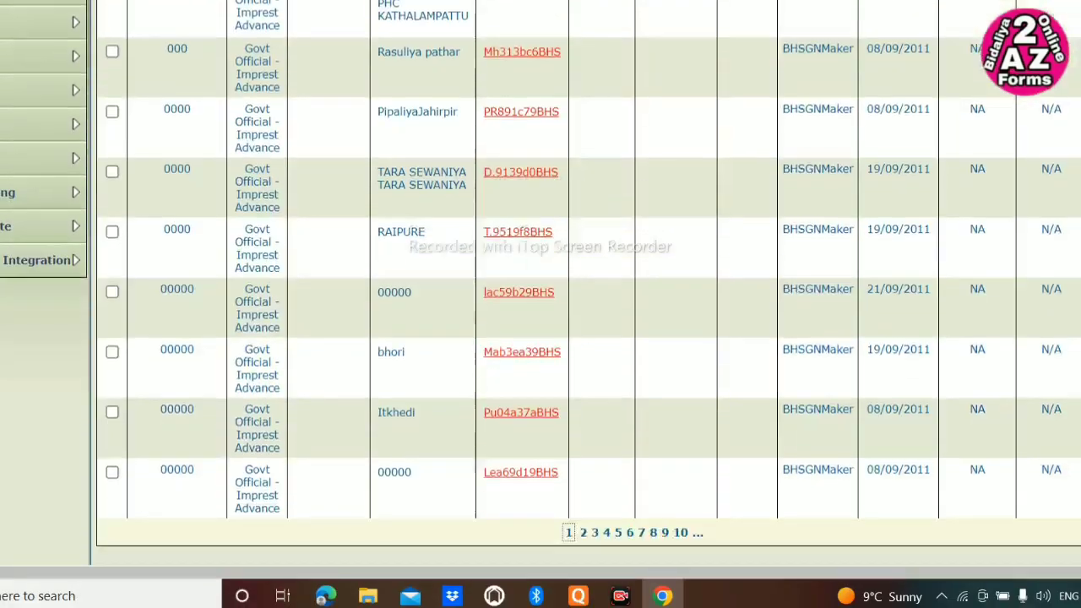
{"action": "scroll", "coordinate": [800, 425], "scroll_direction": "down", "scroll_amount": 1}
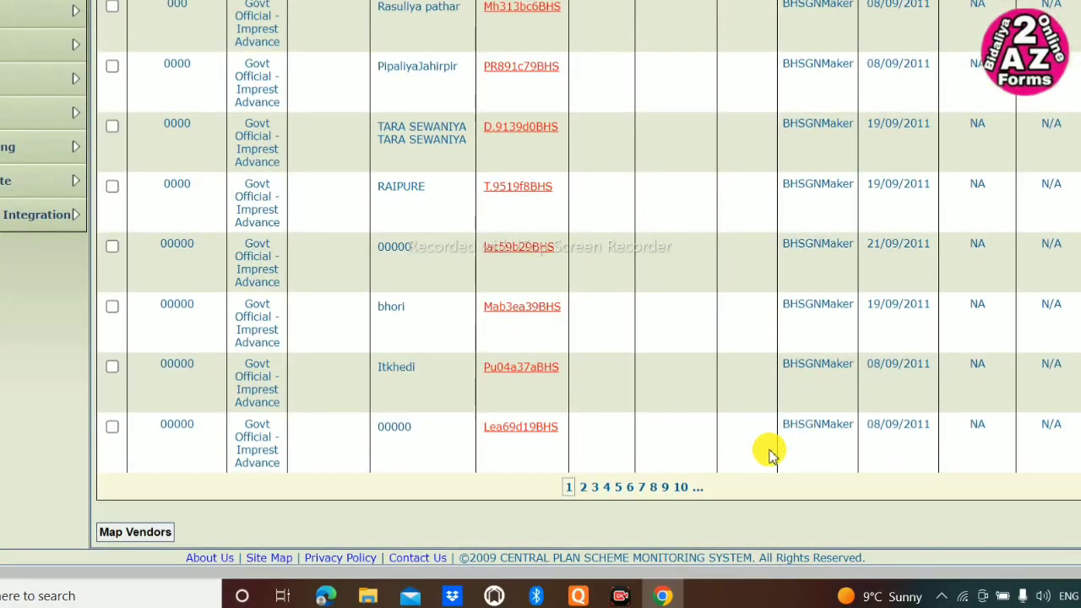
{"action": "left_click", "coordinate": [684, 494]}
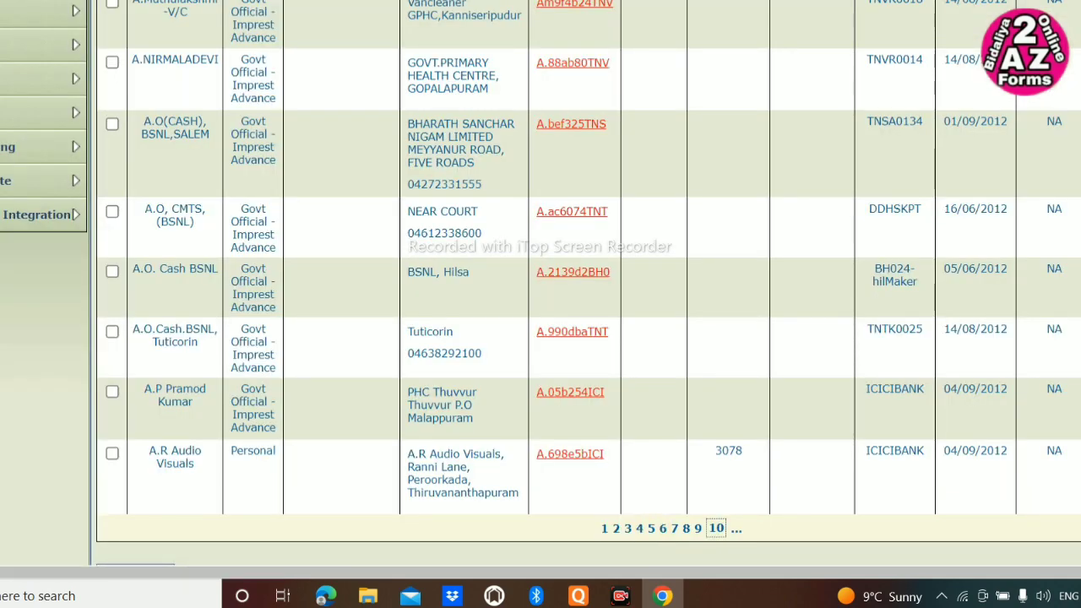
{"action": "scroll", "coordinate": [583, 278], "scroll_direction": "up", "scroll_amount": 6}
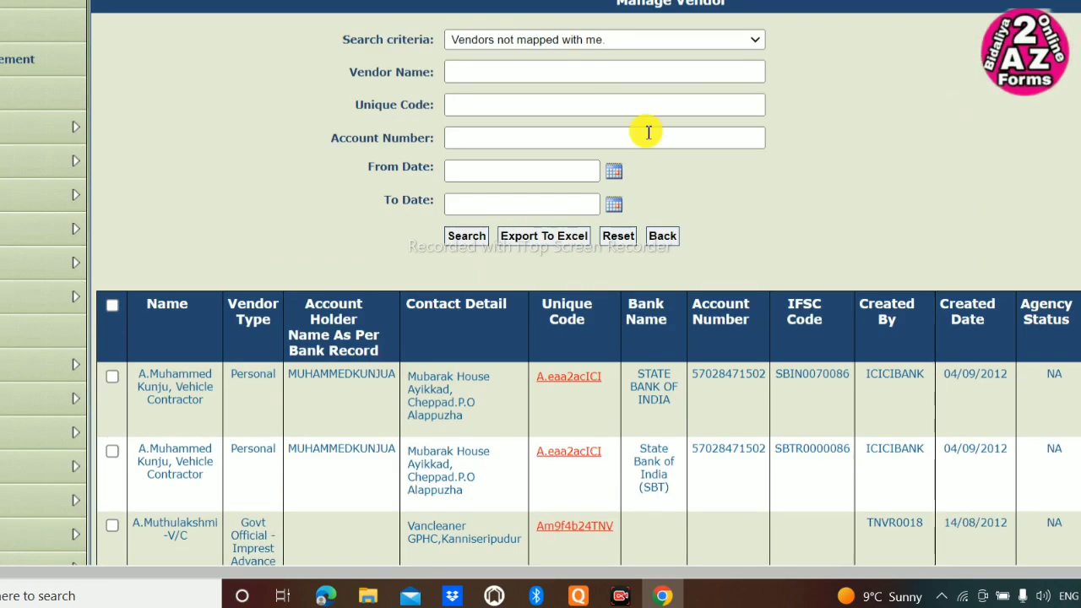
- Keep the search on 'Vendors not mapped with me.' and enter the vendor's bank account number
{"action": "left_click", "coordinate": [650, 42]}
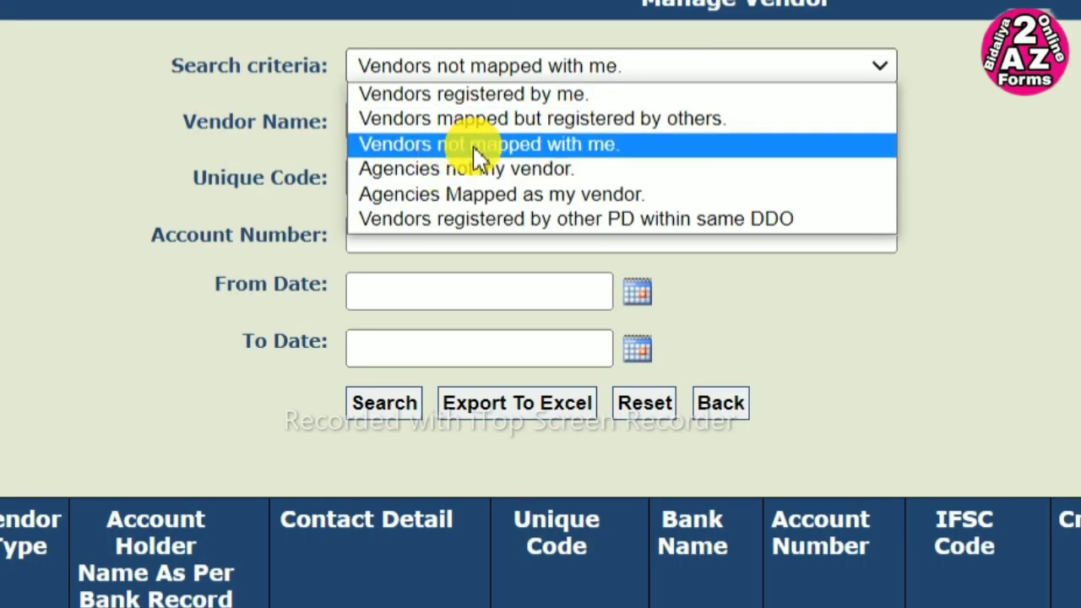
{"action": "left_click", "coordinate": [478, 158]}
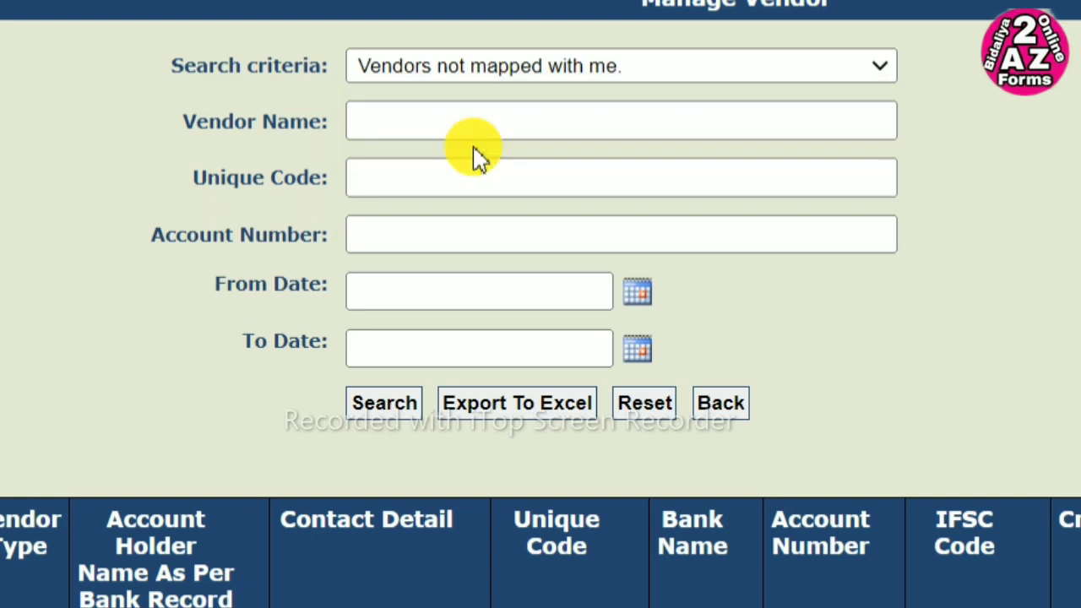
{"action": "left_click", "coordinate": [475, 237]}
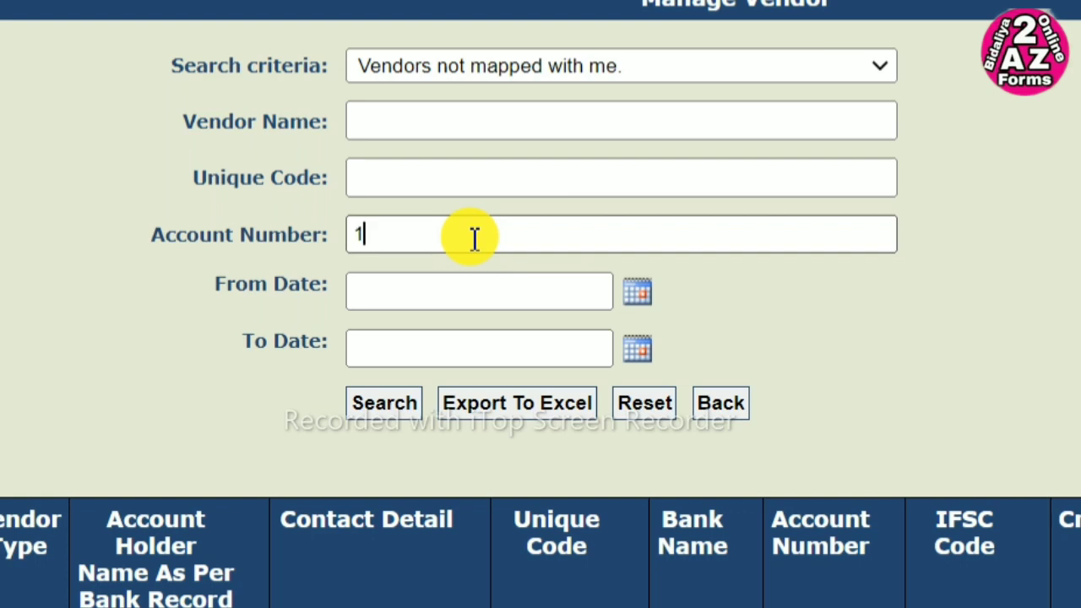
{"action": "key", "text": "BackSpace"}
{"action": "key", "text": "BackSpace"}
{"action": "key", "text": "BackSpace"}
{"action": "key", "text": "BackSpace"}
{"action": "key", "text": "BackSpace"}
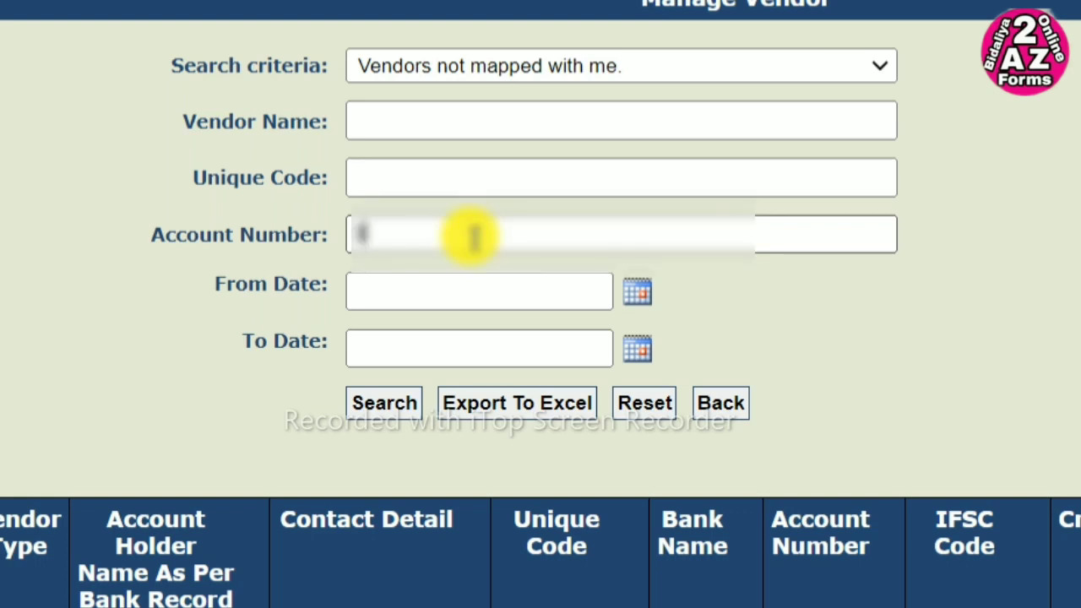
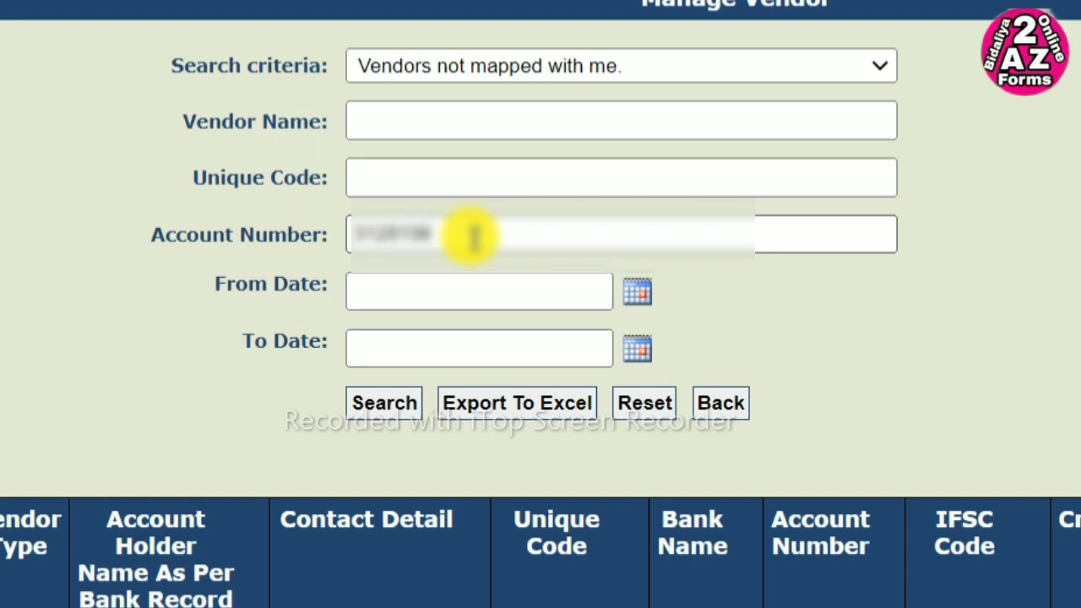
- Search by that account number and tick the single Personal-type vendor it returns
{"action": "left_click", "coordinate": [402, 410]}
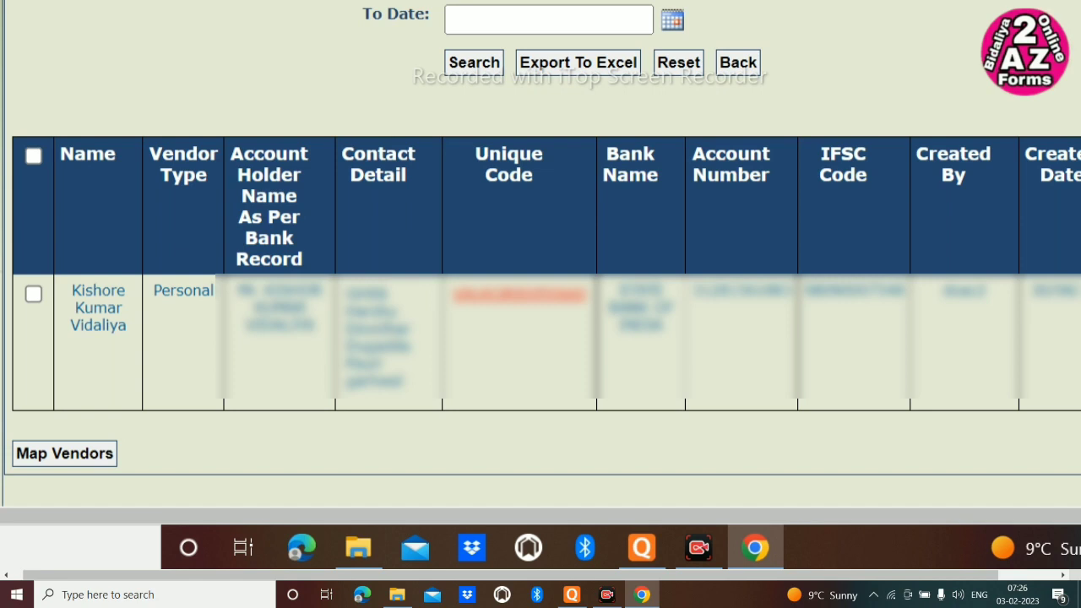
{"action": "left_click", "coordinate": [488, 70]}
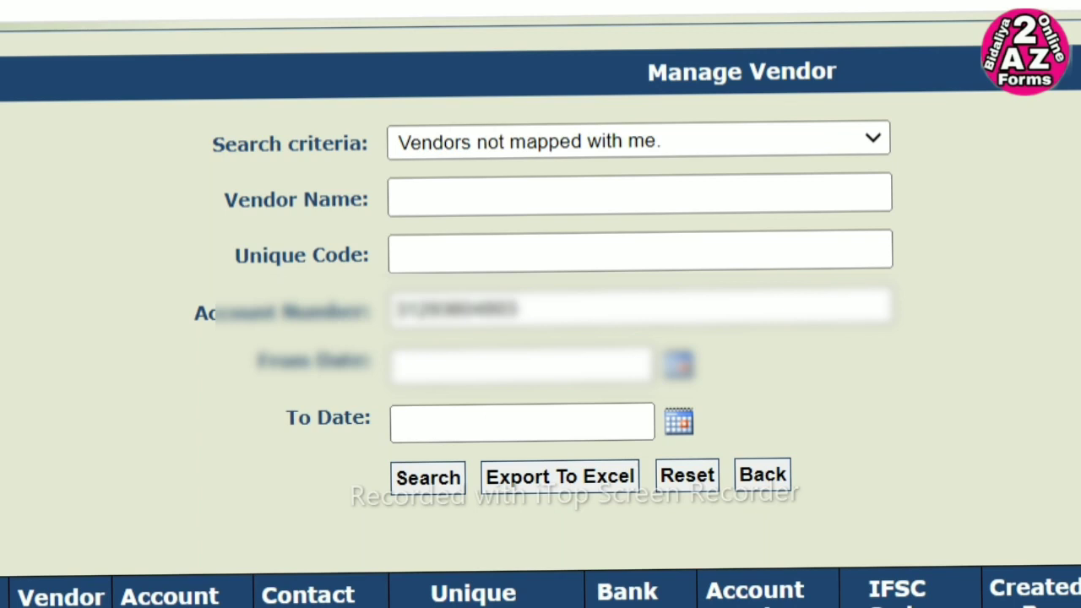
{"action": "left_click", "coordinate": [176, 372]}
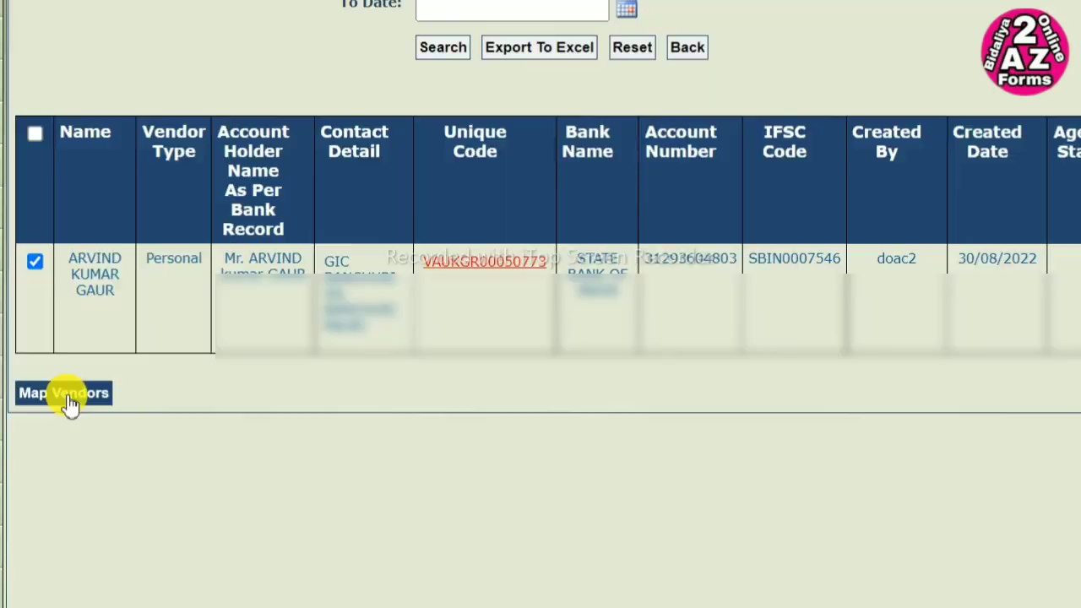
- Map the ticked vendor to yourself and get the mapped-successfully confirmation
{"action": "left_click", "coordinate": [212, 524]}
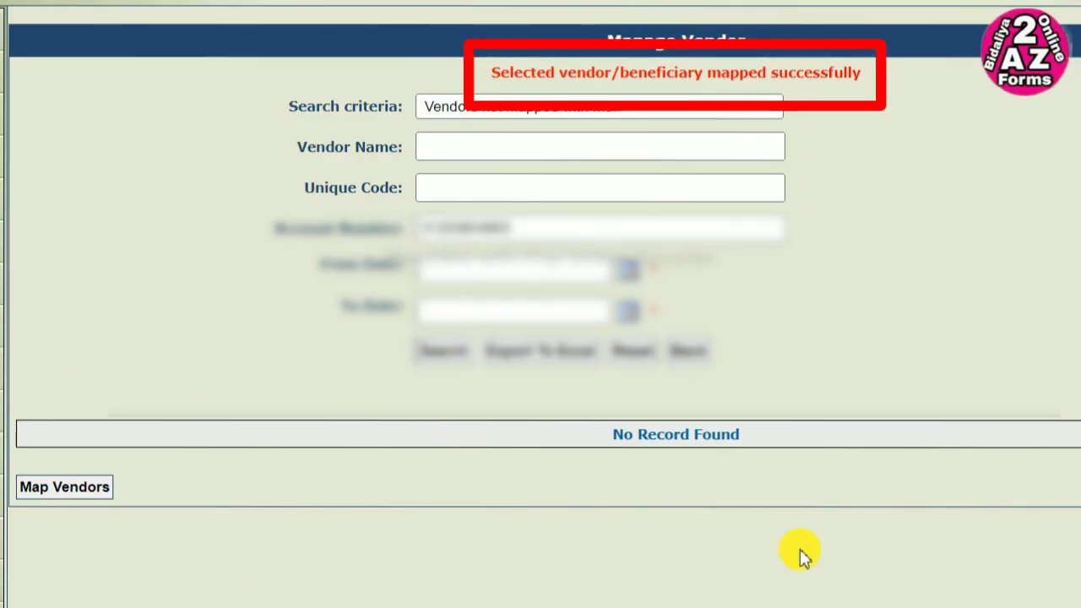
{"action": "left_click", "coordinate": [646, 112]}
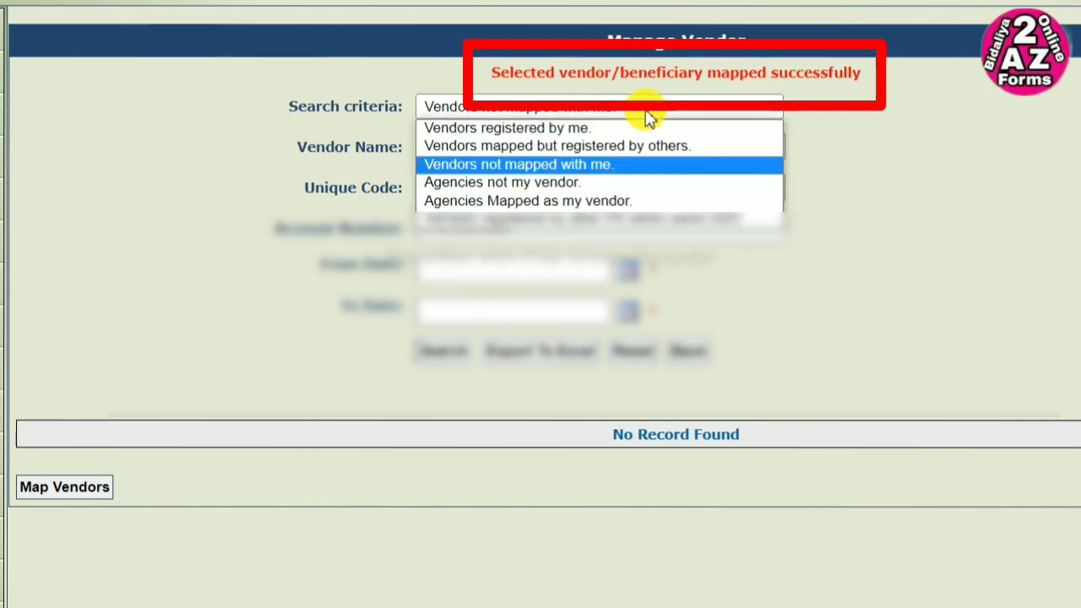
- Switch the search criteria to 'Vendors mapped but registered by others.' and review the results
{"action": "left_click", "coordinate": [550, 147]}
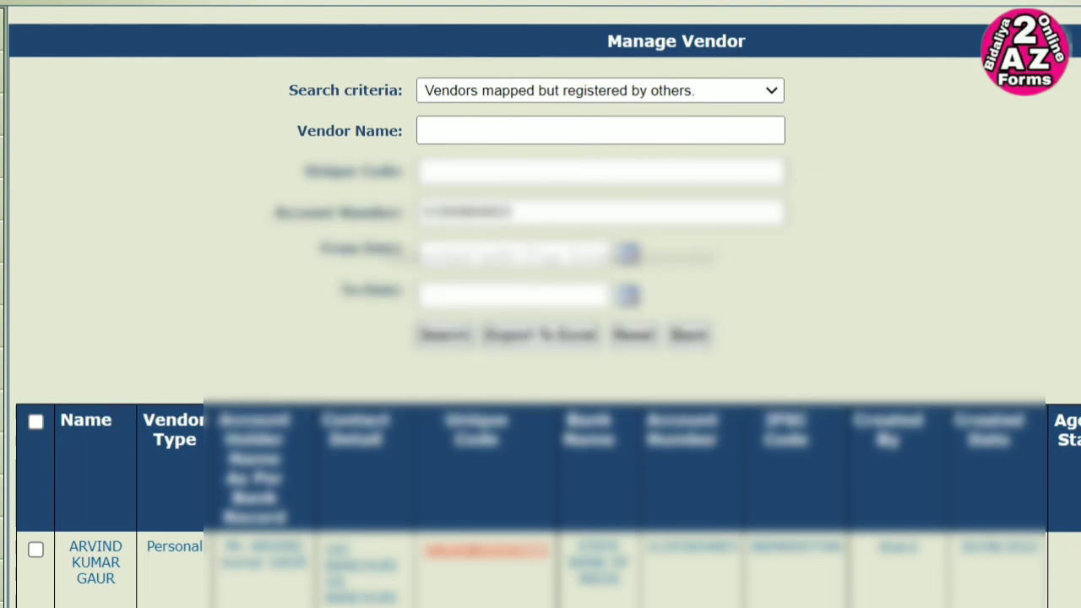
{"action": "scroll", "coordinate": [541, 338], "scroll_direction": "down", "scroll_amount": 2}
{"action": "scroll", "coordinate": [540, 254], "scroll_direction": "down", "scroll_amount": 1}
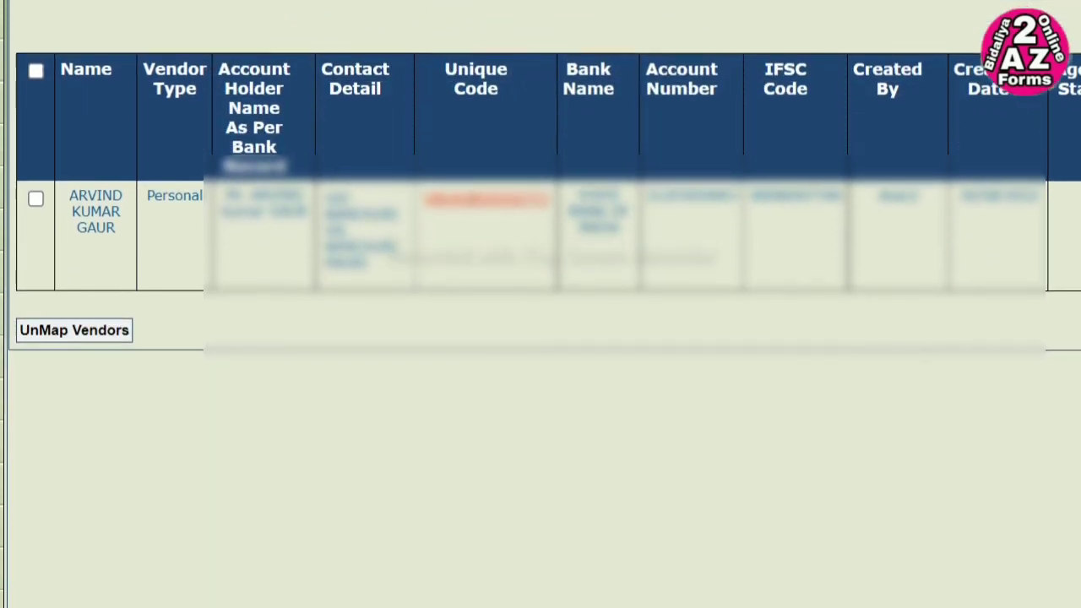
{"action": "scroll", "coordinate": [540, 253], "scroll_direction": "up", "scroll_amount": 1}
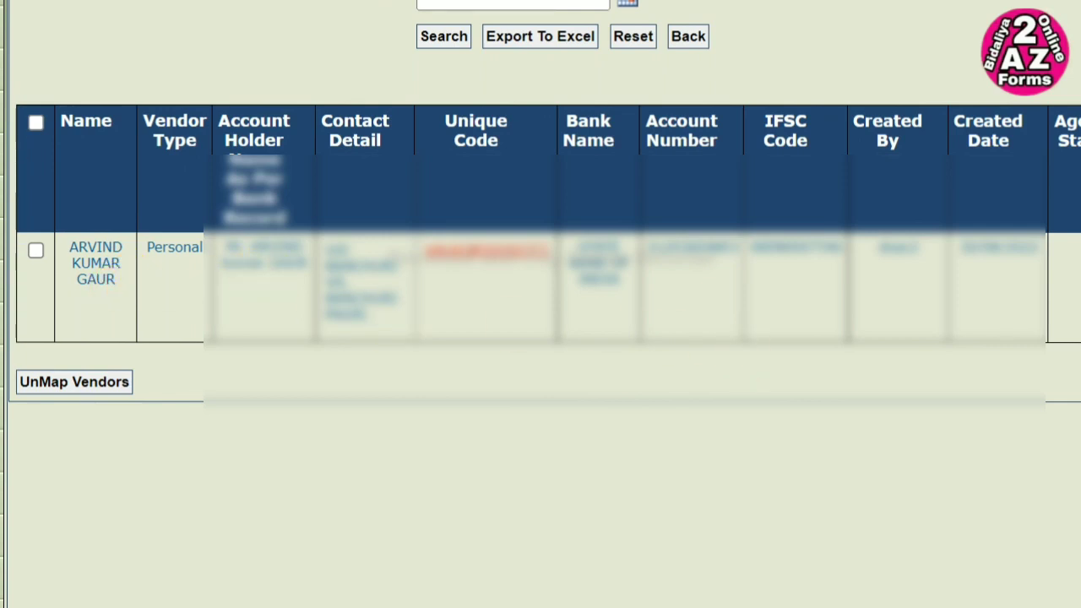
{"action": "scroll", "coordinate": [631, 273], "scroll_direction": "up", "scroll_amount": 1}
{"action": "scroll", "coordinate": [631, 272], "scroll_direction": "down", "scroll_amount": 1}
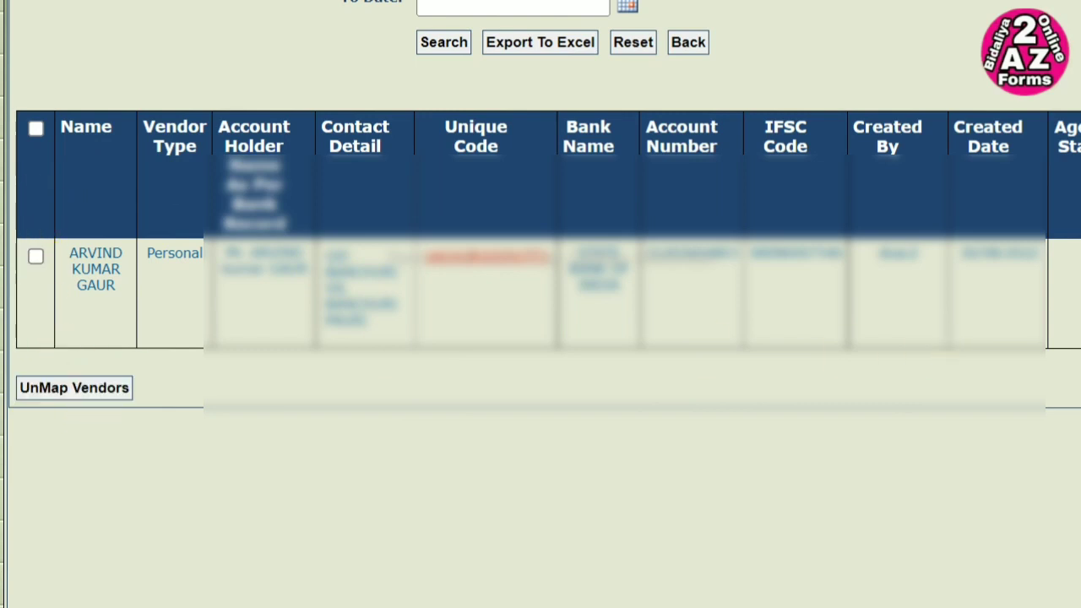
{"action": "scroll", "coordinate": [705, 98], "scroll_direction": "up", "scroll_amount": 5}
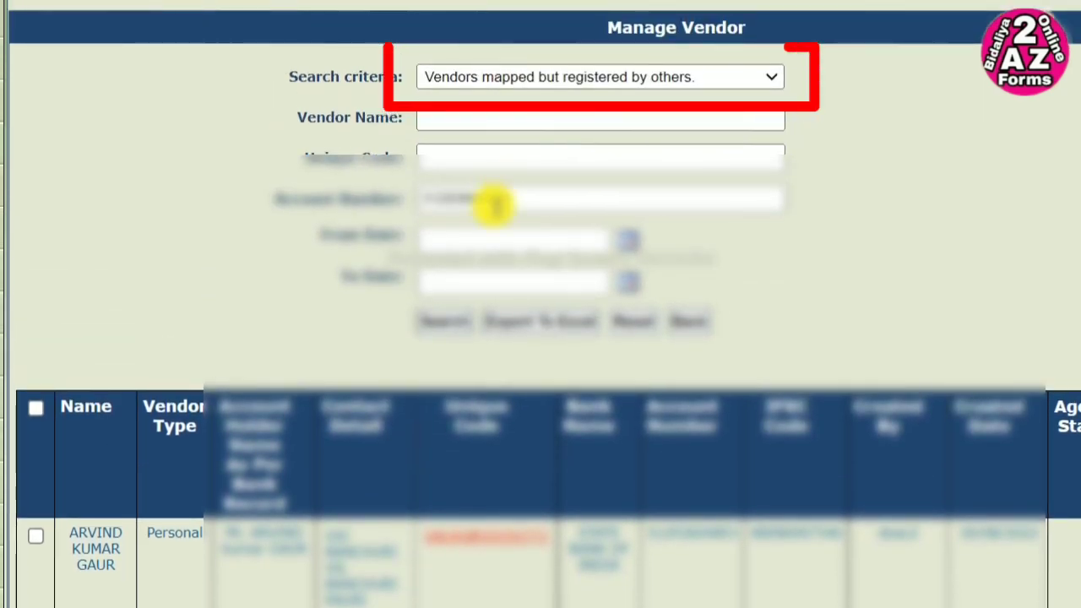
- Clear the Account Number filter and search again to list all four such vendors
{"action": "double_click", "coordinate": [453, 203]}
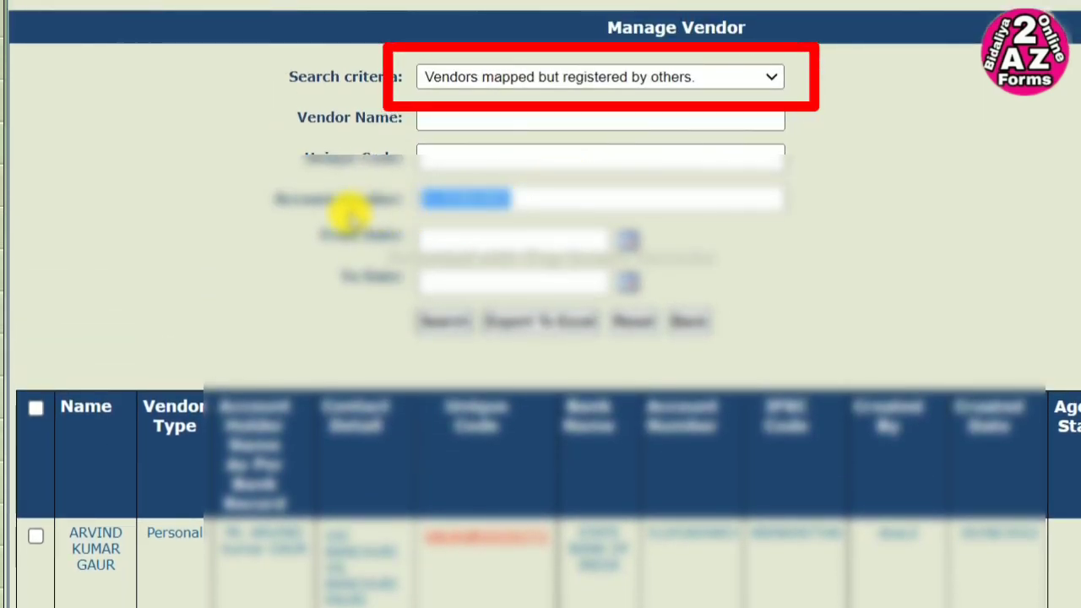
{"action": "key", "text": "BackSpace"}
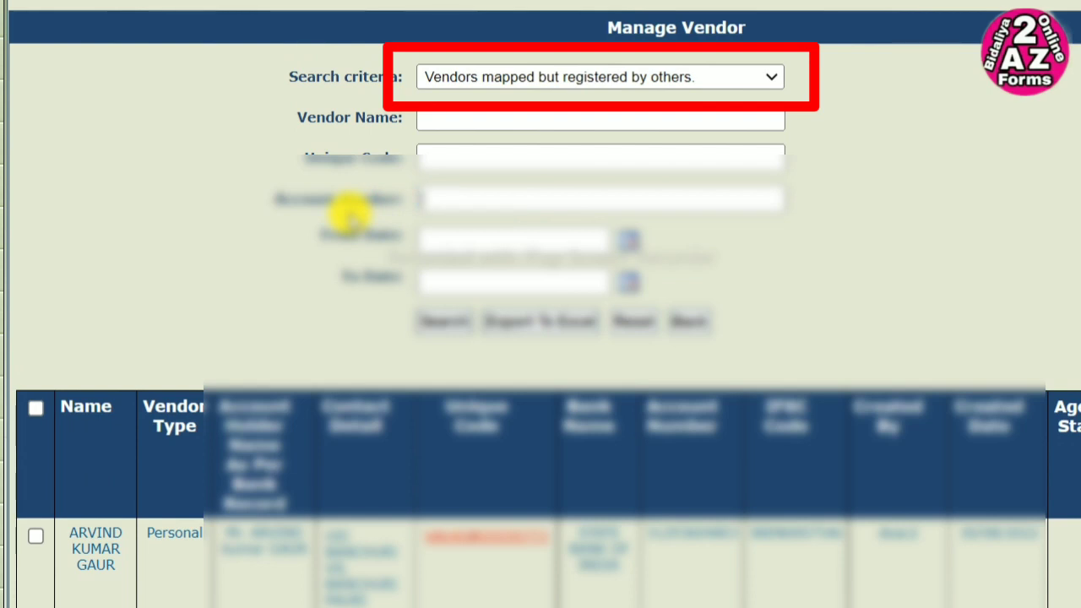
{"action": "left_click", "coordinate": [445, 322]}
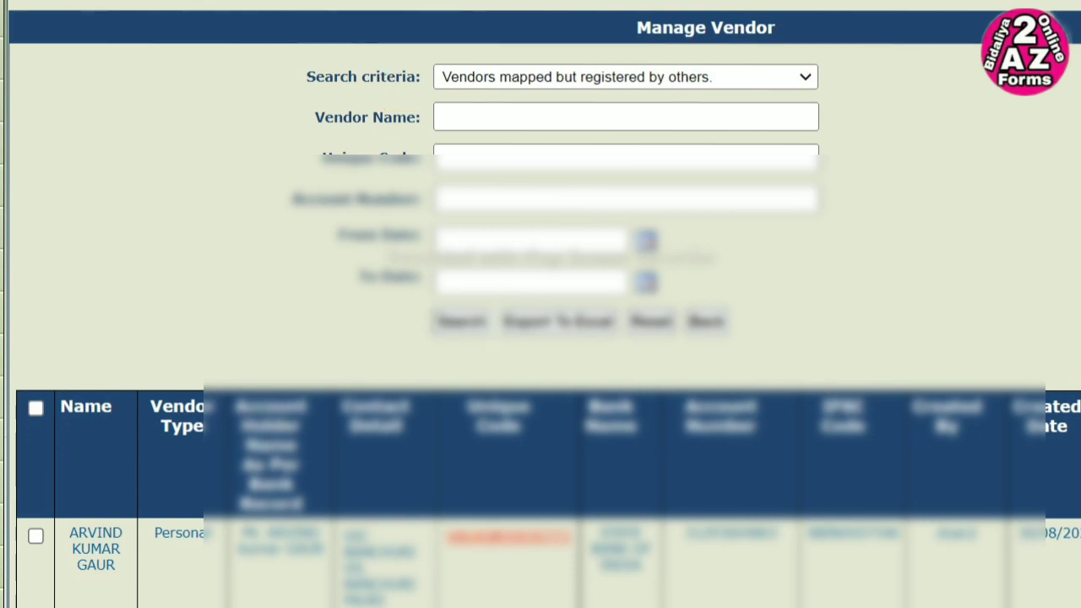
{"action": "scroll", "coordinate": [118, 297], "scroll_direction": "down", "scroll_amount": 3}
{"action": "scroll", "coordinate": [118, 297], "scroll_direction": "down", "scroll_amount": 1}
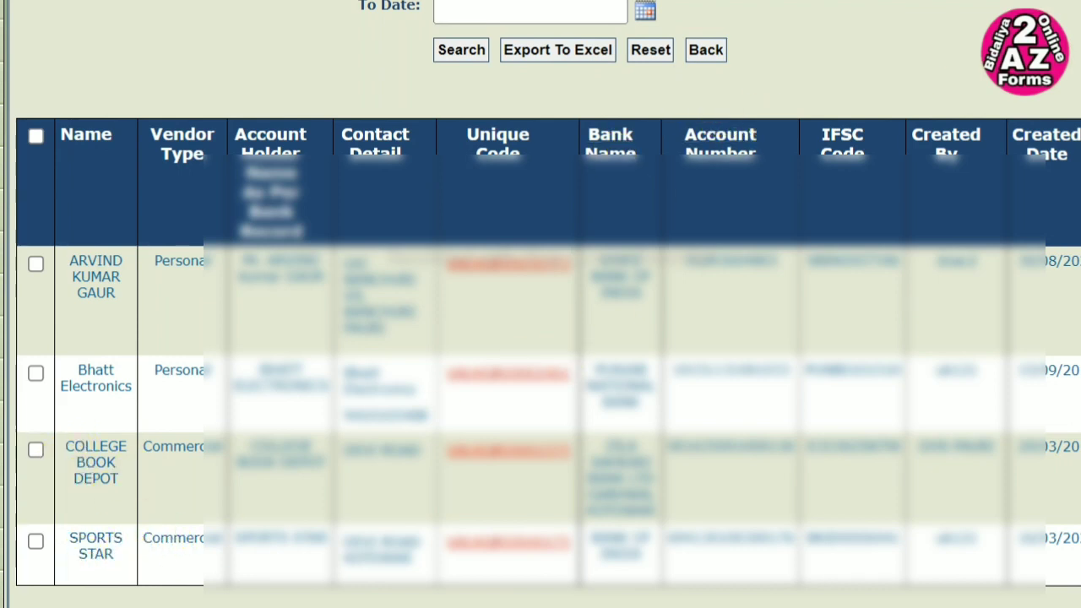
{"action": "scroll", "coordinate": [549, 296], "scroll_direction": "up", "scroll_amount": 3}
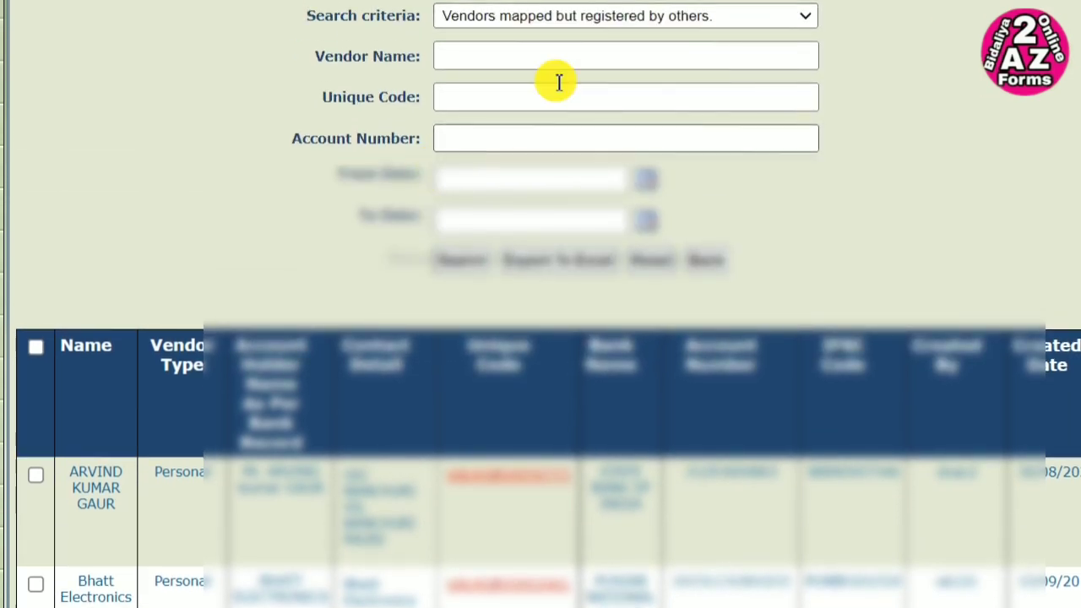
- Switch the criteria back to 'Vendors not mapped with me.' and rerun the search
{"action": "left_click", "coordinate": [759, 23]}
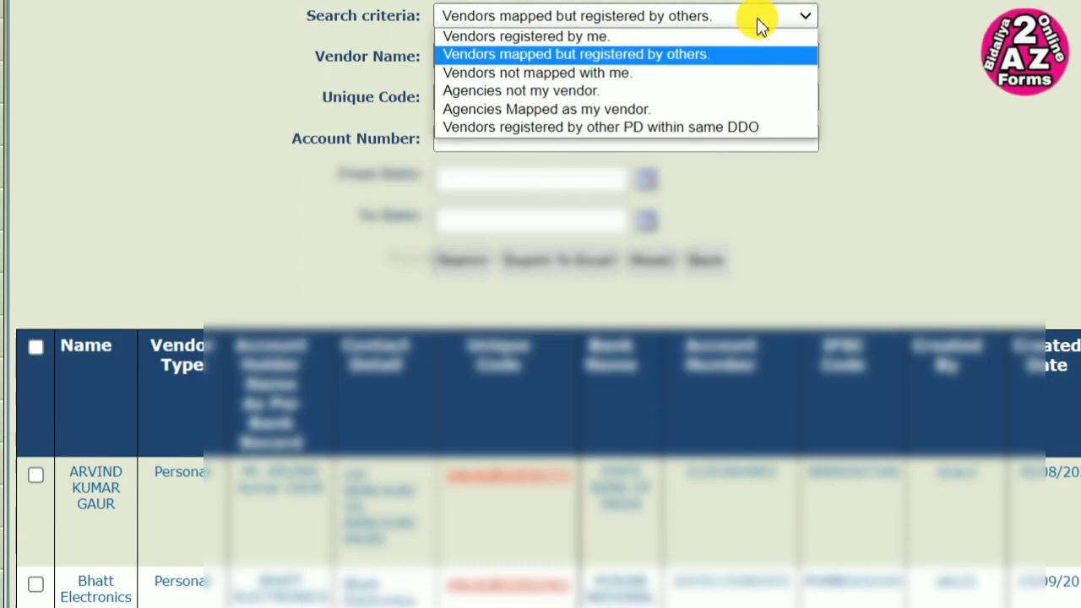
{"action": "left_click", "coordinate": [608, 75]}
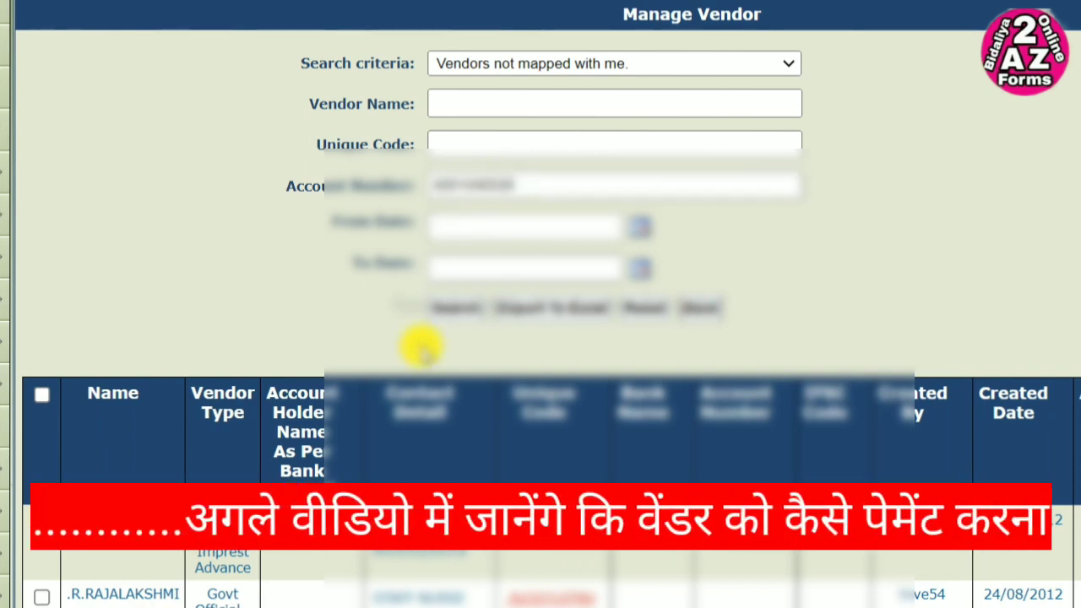
{"action": "left_click", "coordinate": [456, 309]}
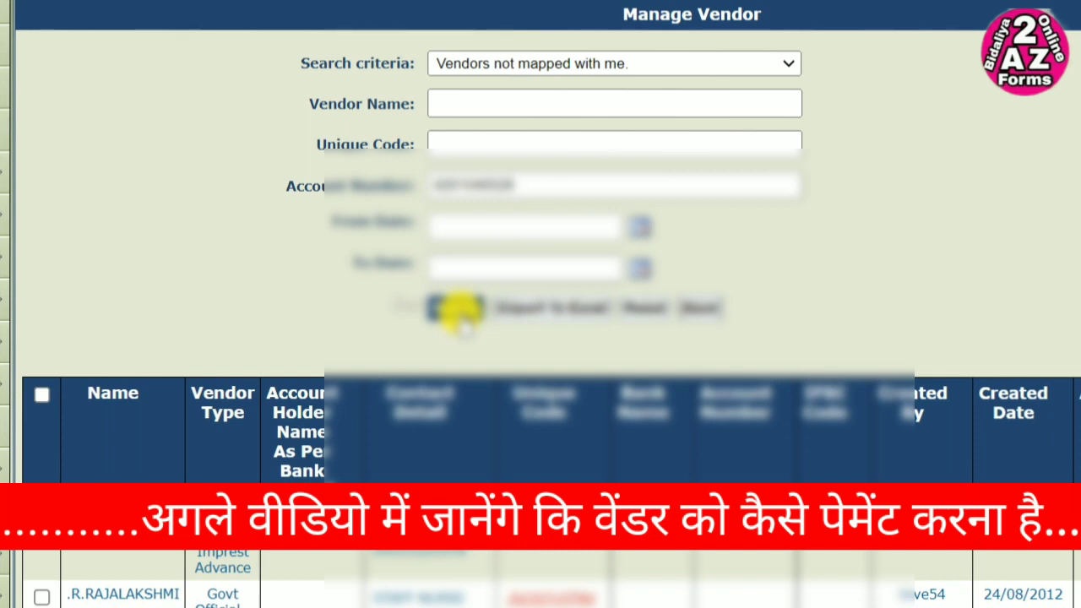